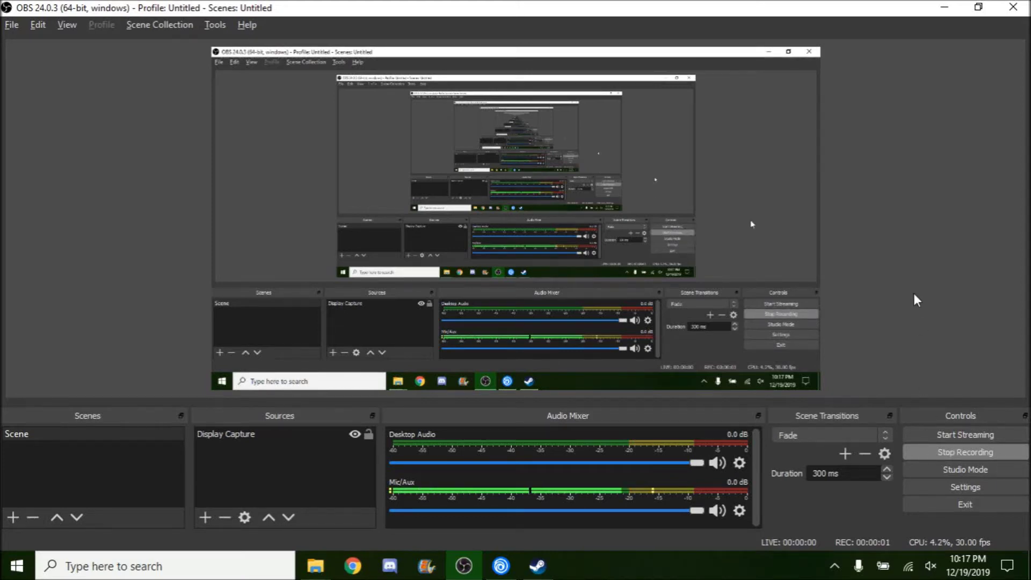
Open the savegames folder under C:\Program Files (x86)\Ubisoft\Ubisoft Game Launcher.
{"action": "left_click", "coordinate": [945, 8]}
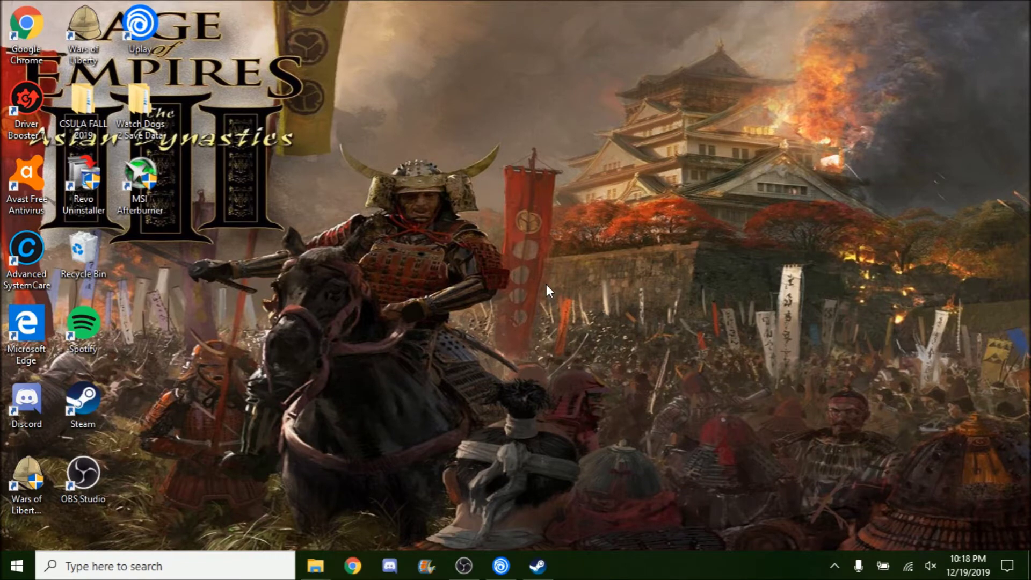
{"action": "mouse_move", "coordinate": [315, 565]}
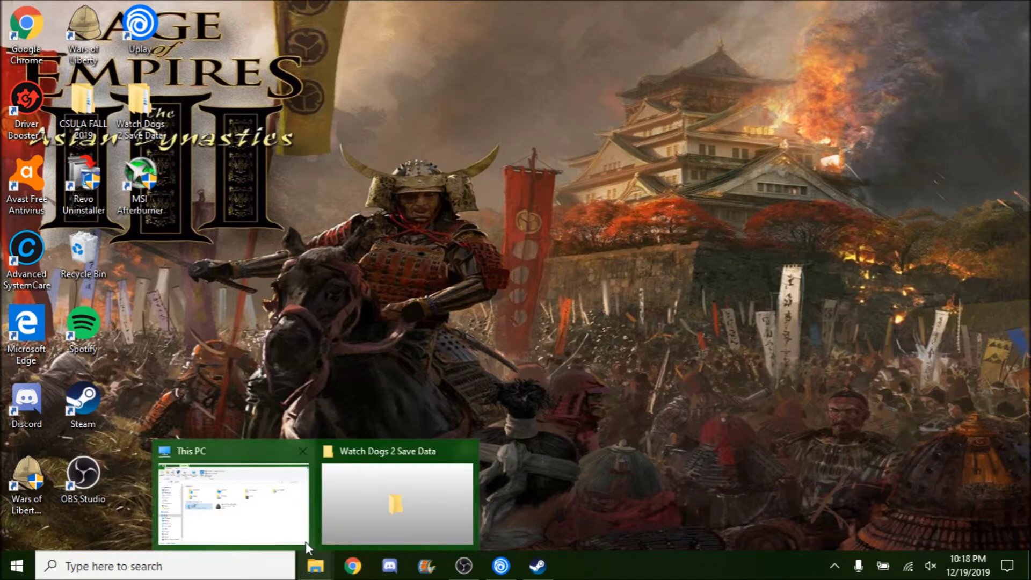
{"action": "left_click", "coordinate": [237, 477]}
{"action": "left_click", "coordinate": [256, 391]}
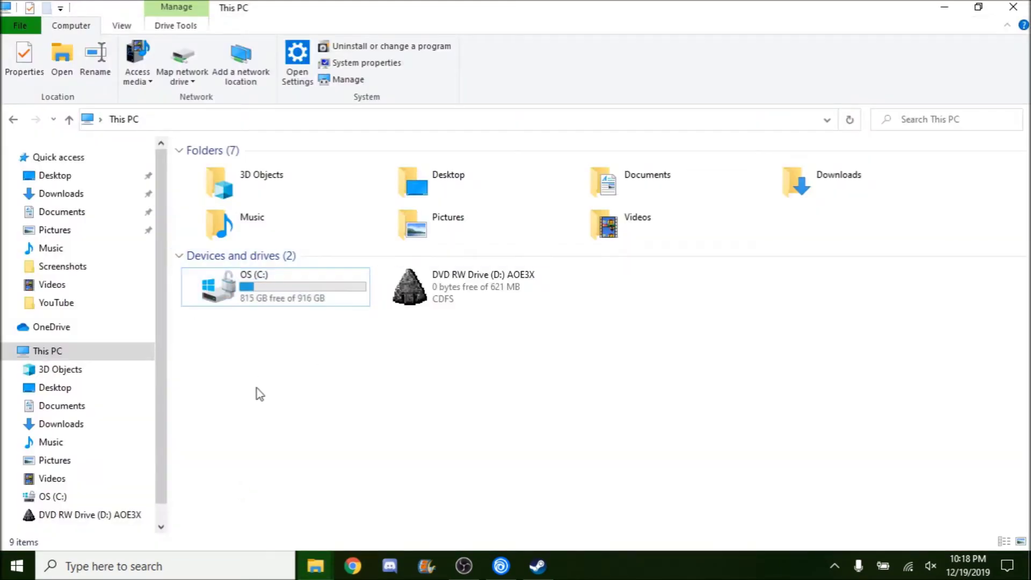
{"action": "double_click", "coordinate": [255, 281]}
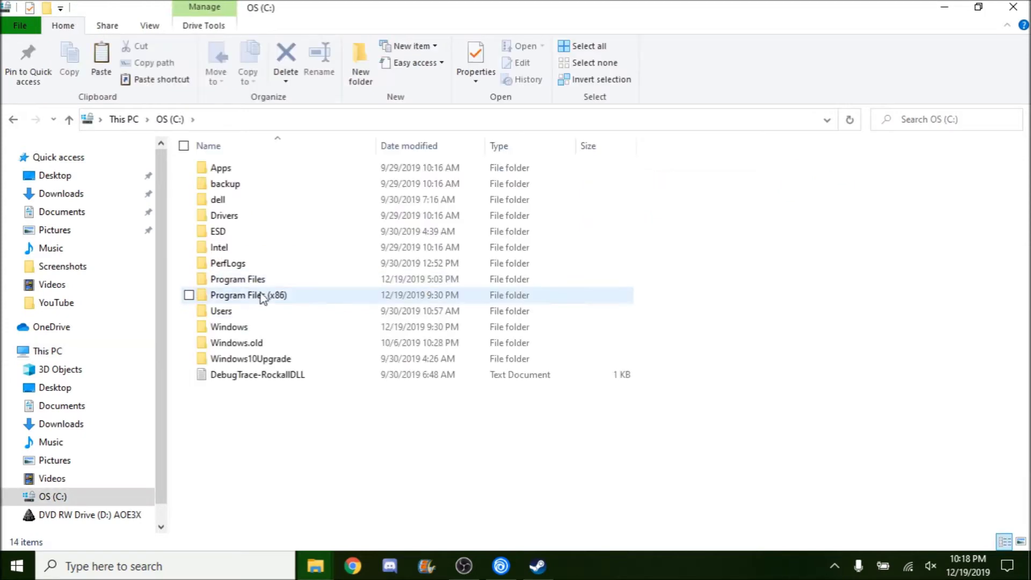
{"action": "double_click", "coordinate": [263, 295]}
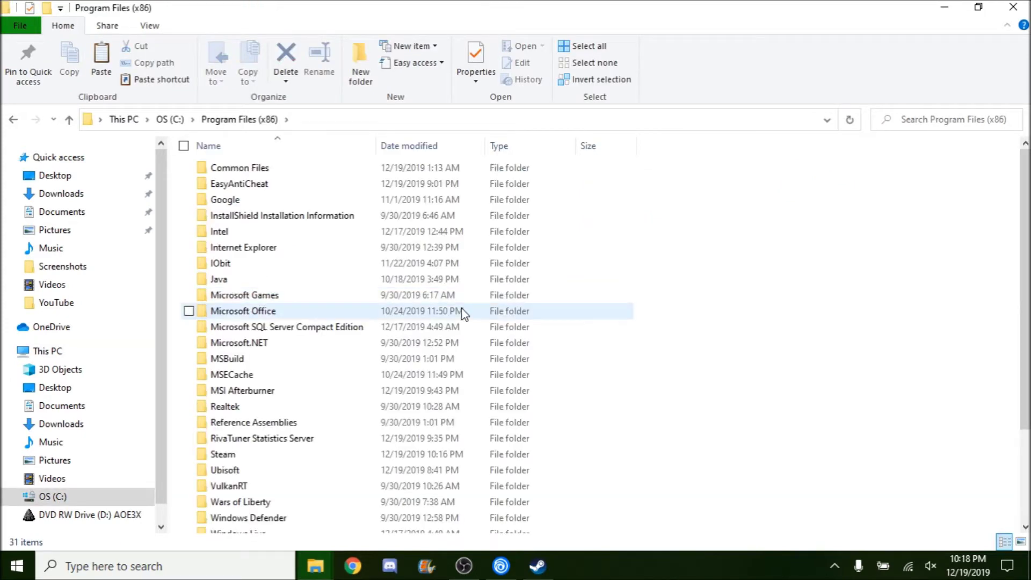
{"action": "scroll", "coordinate": [463, 314], "scroll_direction": "down", "scroll_amount": 3}
{"action": "double_click", "coordinate": [266, 352]}
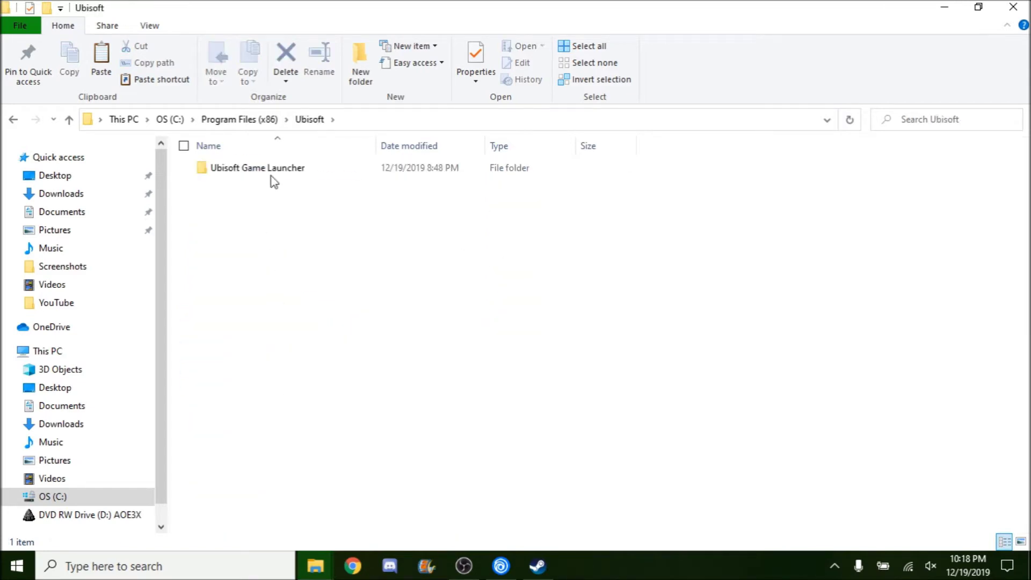
{"action": "double_click", "coordinate": [275, 168]}
{"action": "double_click", "coordinate": [249, 232]}
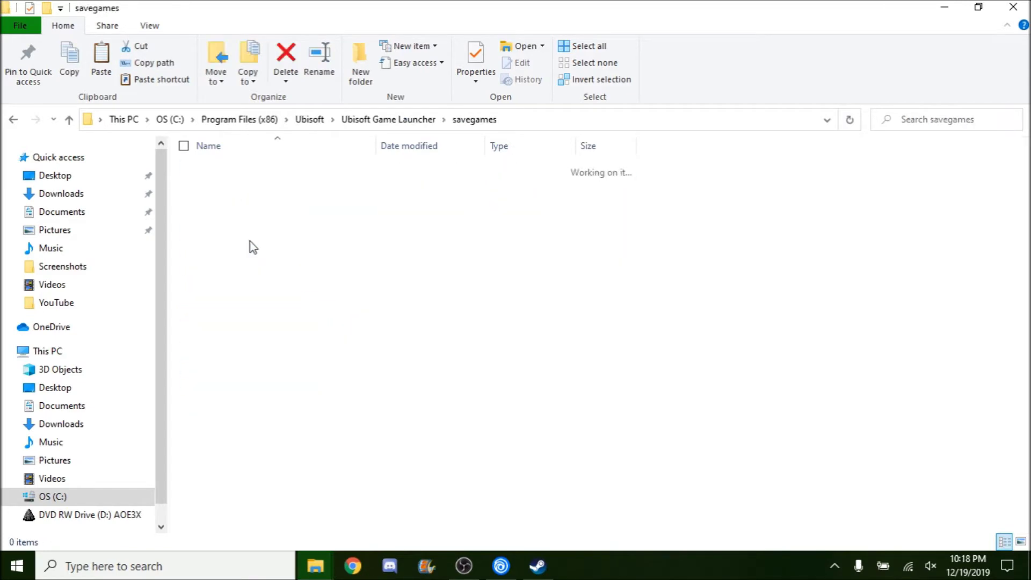
{"action": "left_click_drag", "start_coordinate": [195, 166], "coordinate": [1015, 518]}
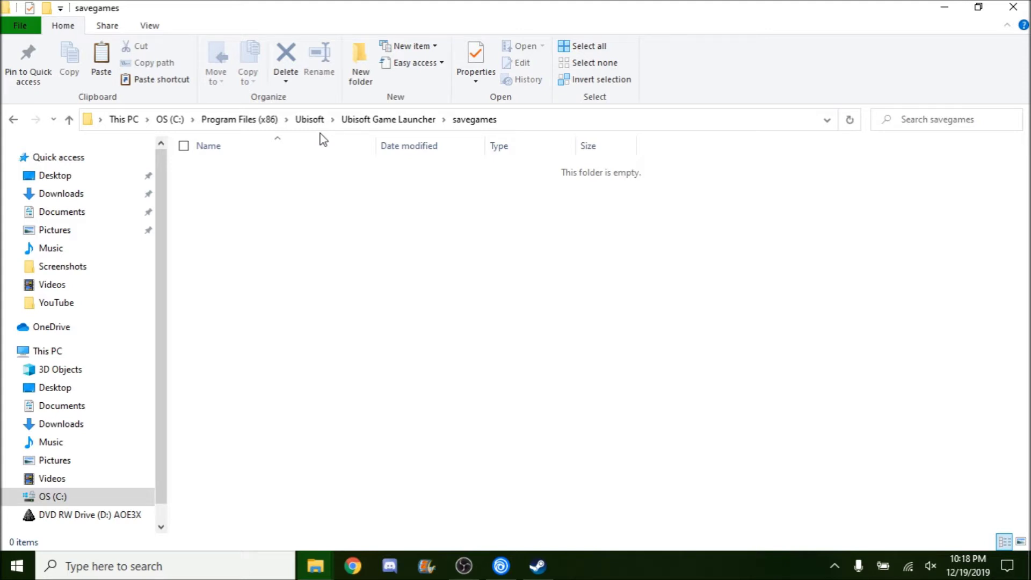
Look over the save files in the Watch Dogs 2 Local Save folder, inside Watch Dogs 2 Save Data on the desktop.
{"action": "left_click", "coordinate": [953, 7]}
{"action": "double_click", "coordinate": [161, 129]}
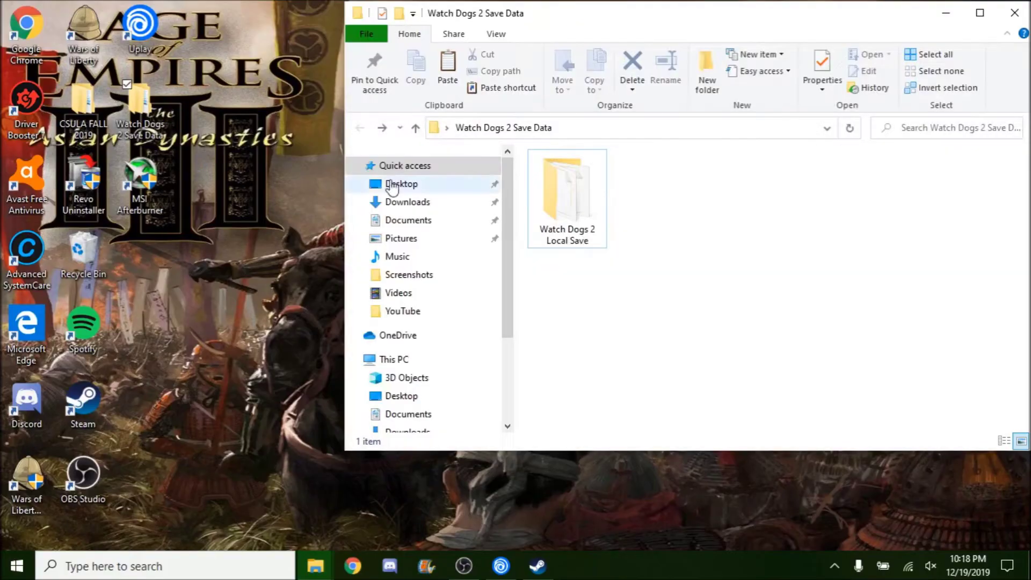
{"action": "left_click", "coordinate": [559, 212]}
{"action": "double_click", "coordinate": [559, 212]}
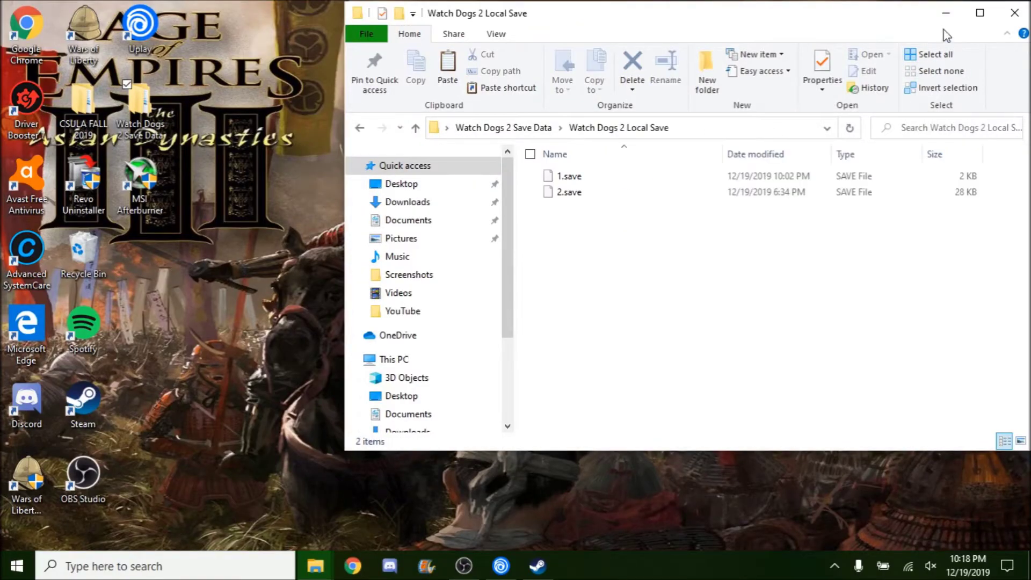
{"action": "left_click", "coordinate": [980, 13]}
{"action": "left_click_drag", "start_coordinate": [714, 226], "coordinate": [558, 171]}
{"action": "left_click", "coordinate": [304, 237]}
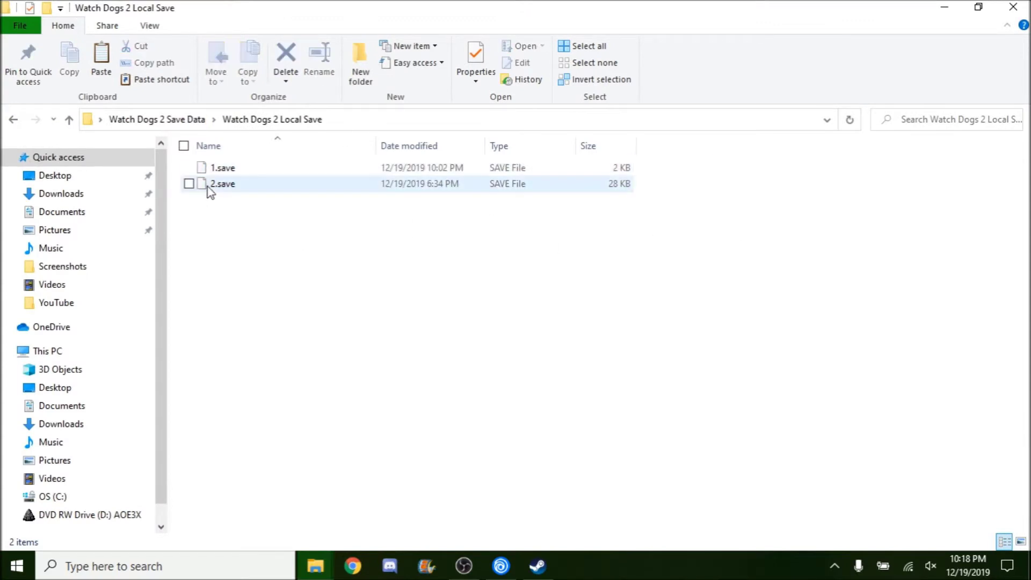
{"action": "left_click_drag", "start_coordinate": [588, 269], "coordinate": [234, 158]}
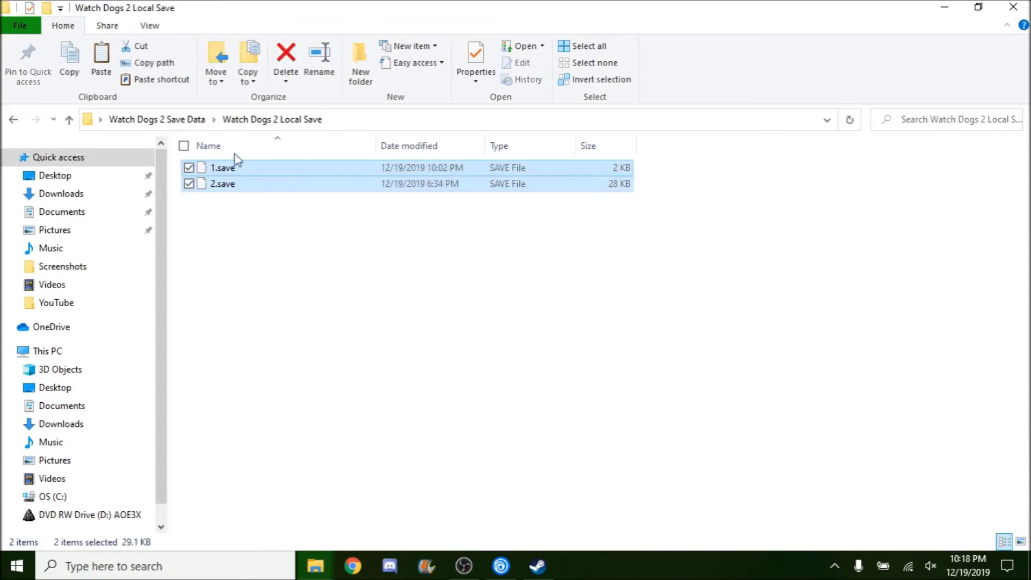
{"action": "left_click", "coordinate": [336, 234]}
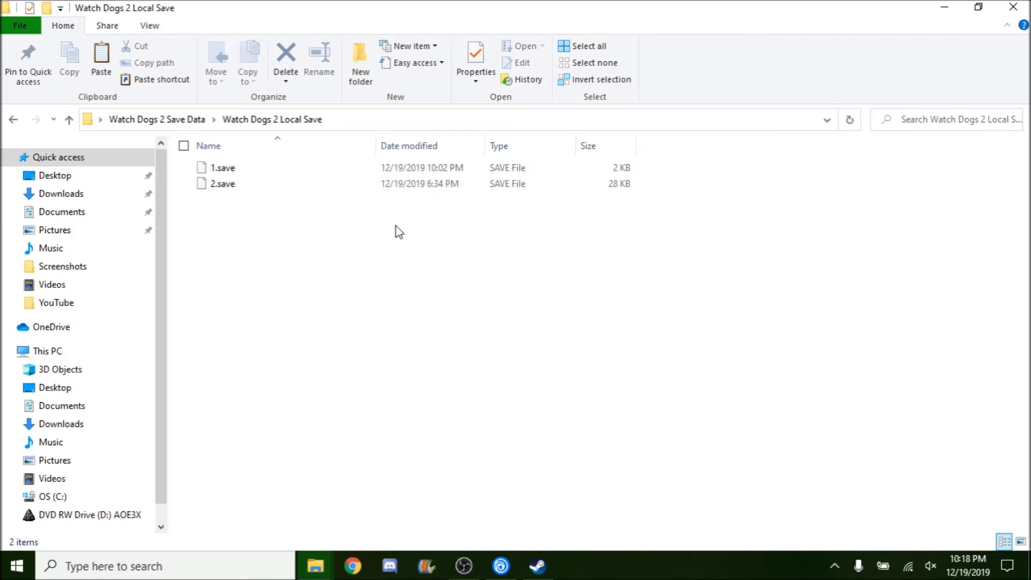
{"action": "left_click", "coordinate": [946, 8]}
Switch to Uplay, turn off cloud save synchronization for supported games in its general settings, and return to the games page.
{"action": "mouse_move", "coordinate": [501, 565]}
{"action": "left_click", "coordinate": [514, 531]}
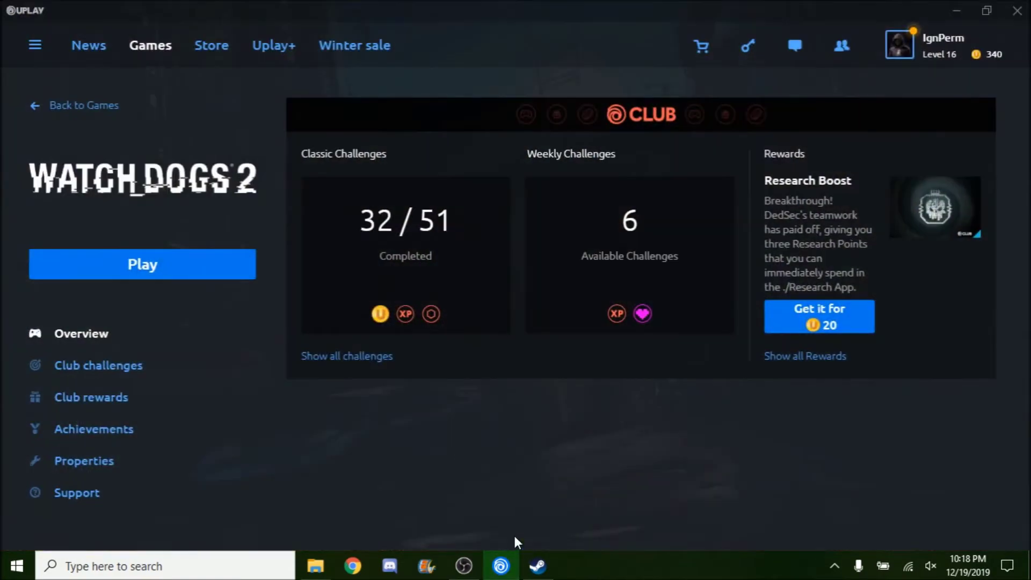
{"action": "left_click", "coordinate": [35, 45]}
{"action": "left_click", "coordinate": [75, 115]}
{"action": "left_click", "coordinate": [308, 229]}
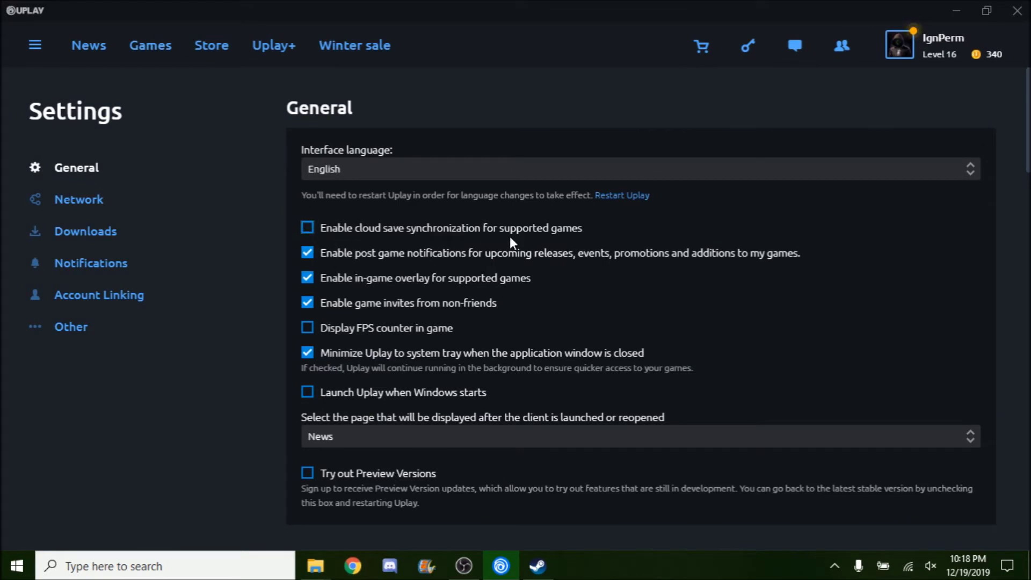
{"action": "left_click", "coordinate": [141, 45]}
{"action": "left_click", "coordinate": [102, 232]}
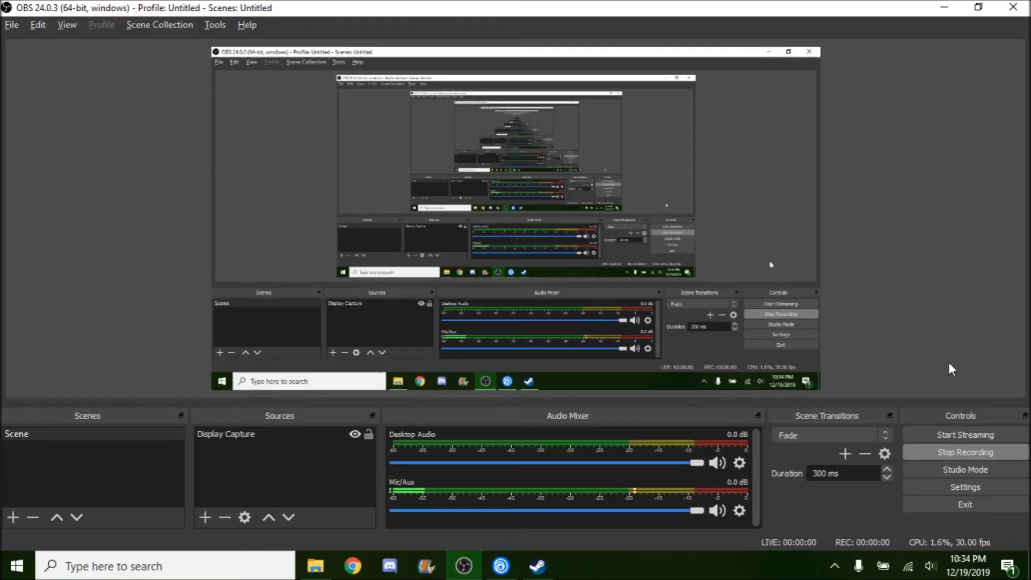
Open the 3619 folder within the account's folder in the Ubisoft Game Launcher savegames directory.
{"action": "left_click", "coordinate": [951, 8]}
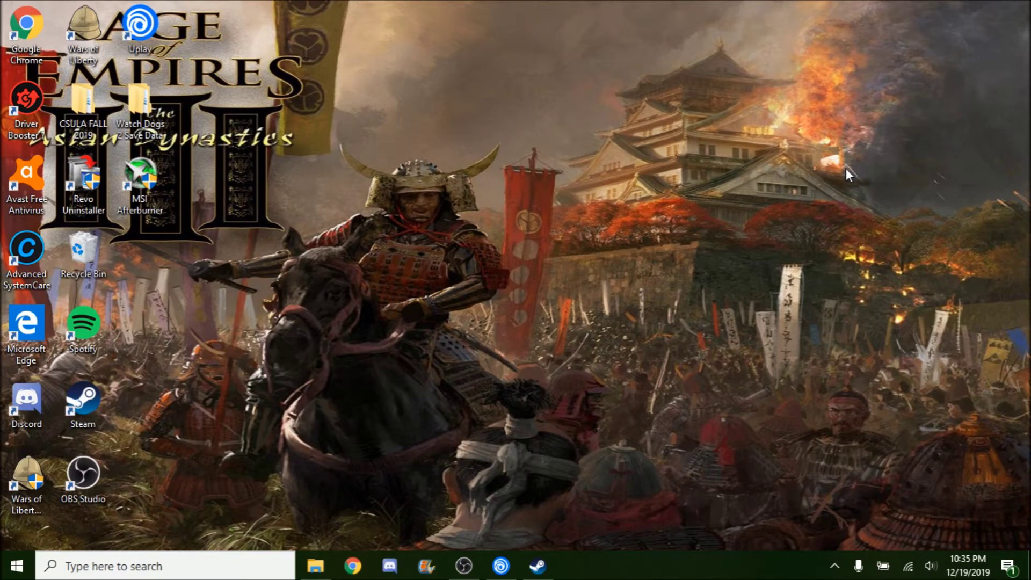
{"action": "left_click", "coordinate": [315, 566]}
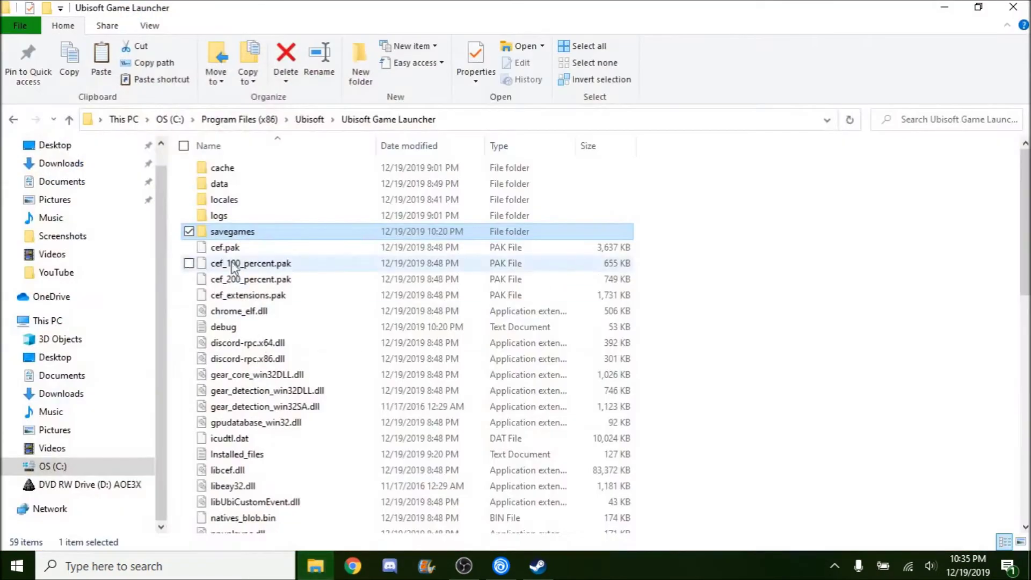
{"action": "double_click", "coordinate": [233, 232]}
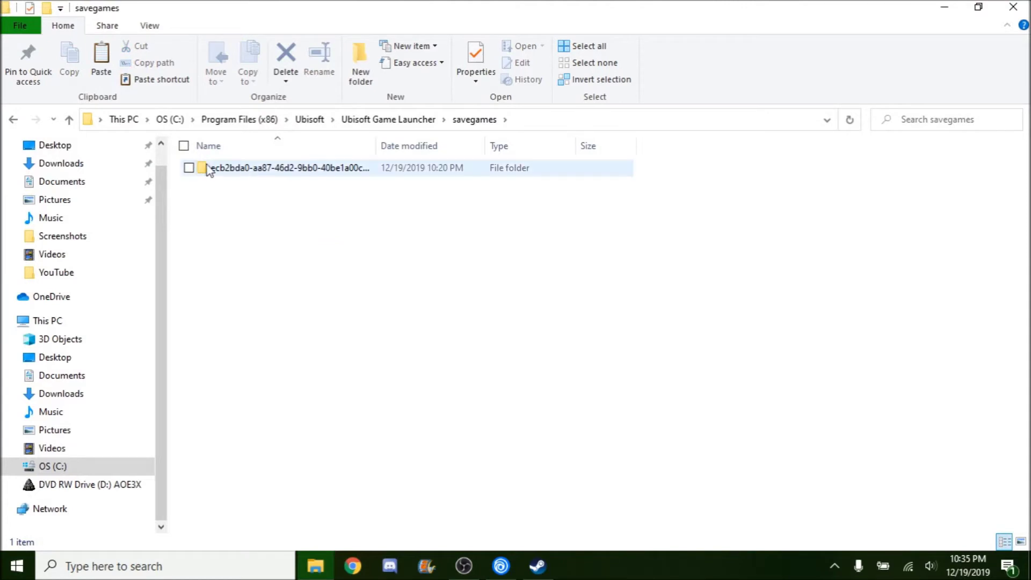
{"action": "double_click", "coordinate": [253, 167]}
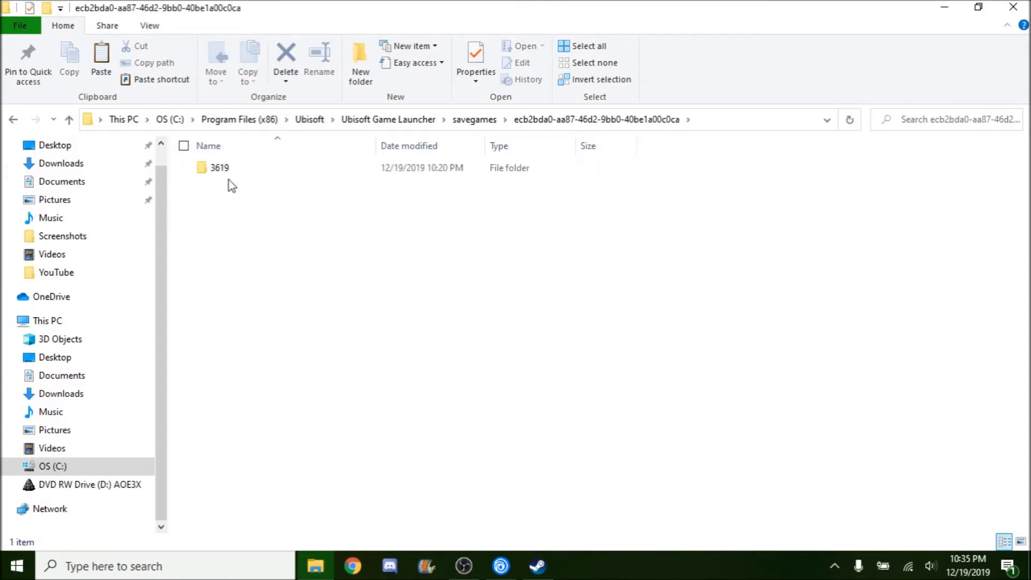
{"action": "left_click", "coordinate": [246, 167]}
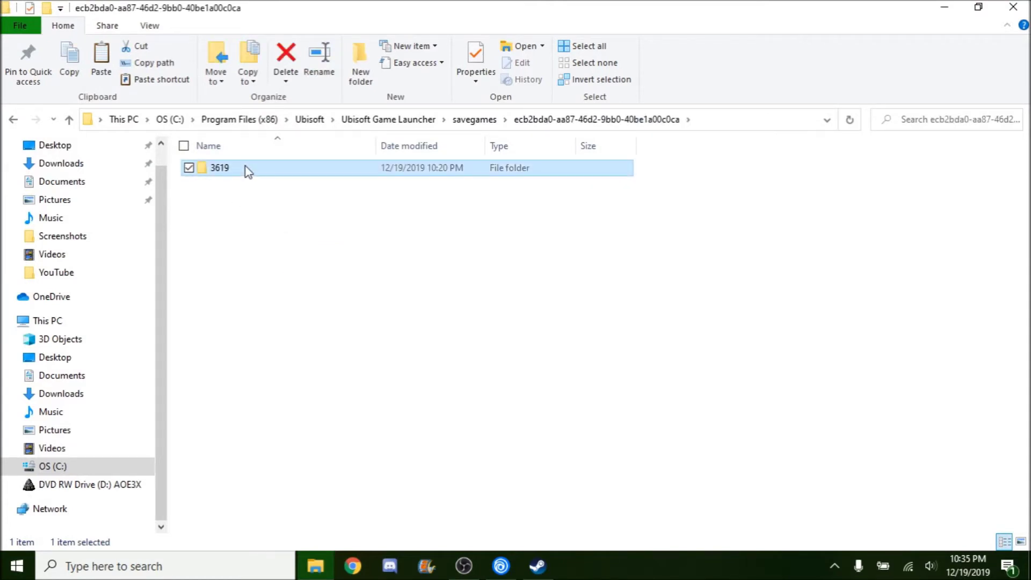
{"action": "double_click", "coordinate": [246, 166]}
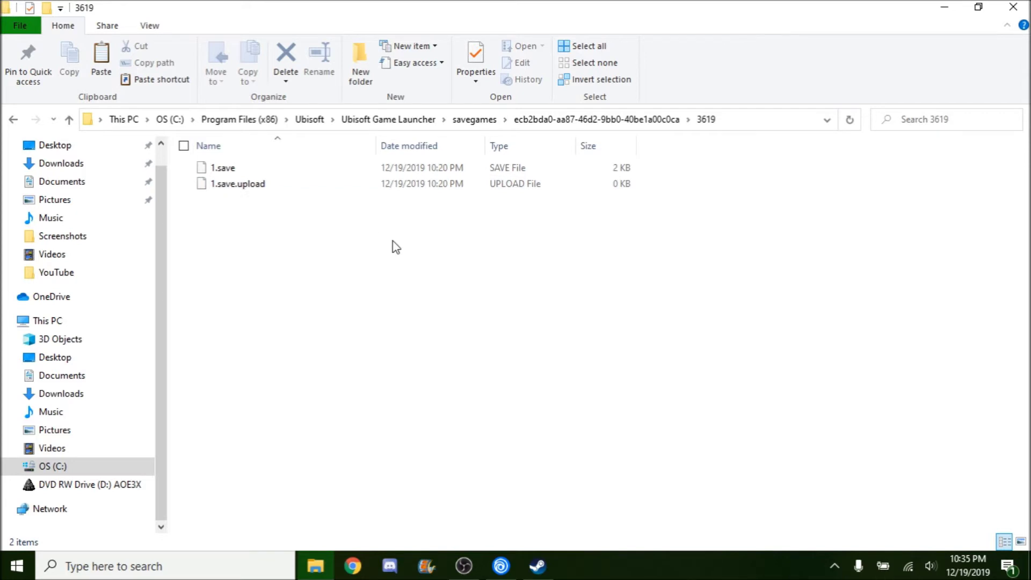
{"action": "left_click_drag", "start_coordinate": [479, 247], "coordinate": [322, 148]}
{"action": "left_click", "coordinate": [334, 300]}
{"action": "left_click_drag", "start_coordinate": [562, 228], "coordinate": [294, 156]}
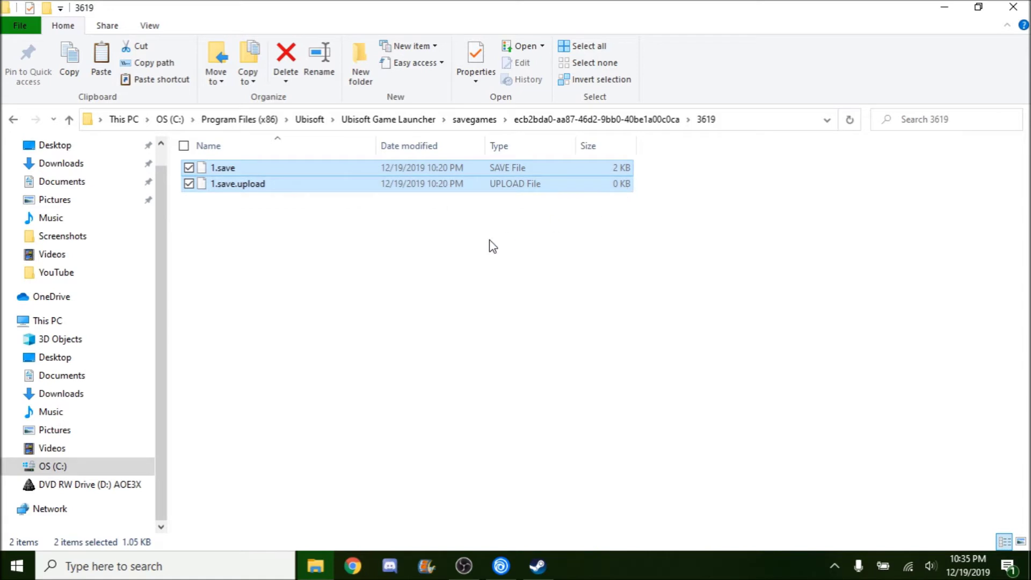
{"action": "left_click", "coordinate": [476, 248]}
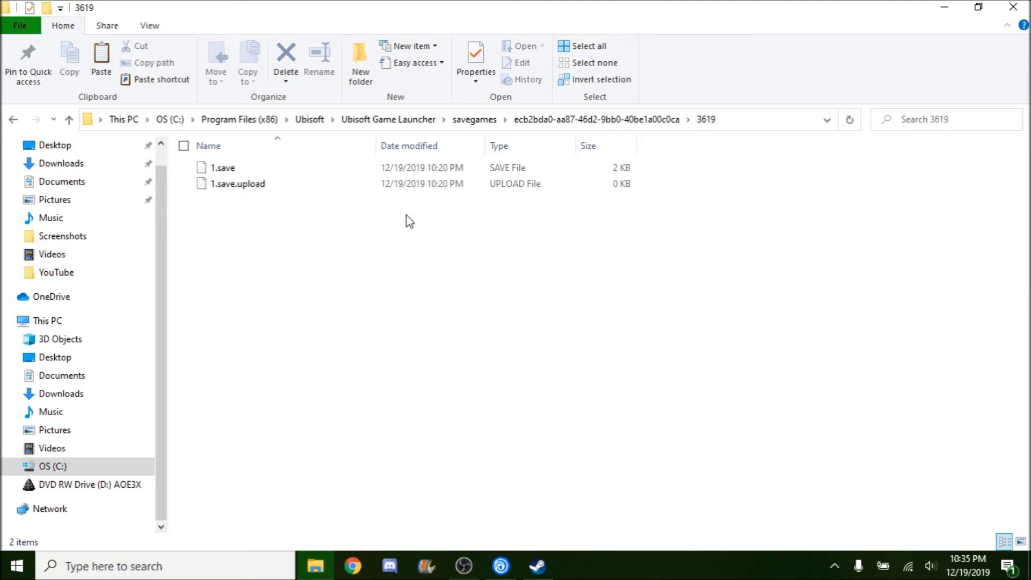
Shrink the 3619 folder window and open the desktop backup folder Watch Dogs 2 Local Save in a second window beside it.
{"action": "left_click", "coordinate": [979, 8]}
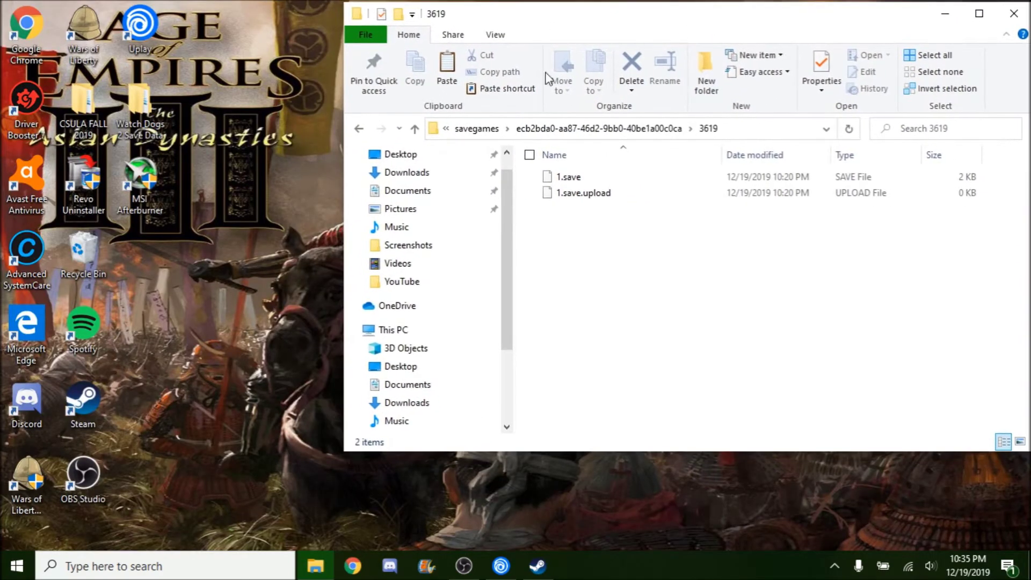
{"action": "left_click", "coordinate": [154, 117]}
{"action": "double_click", "coordinate": [154, 117]}
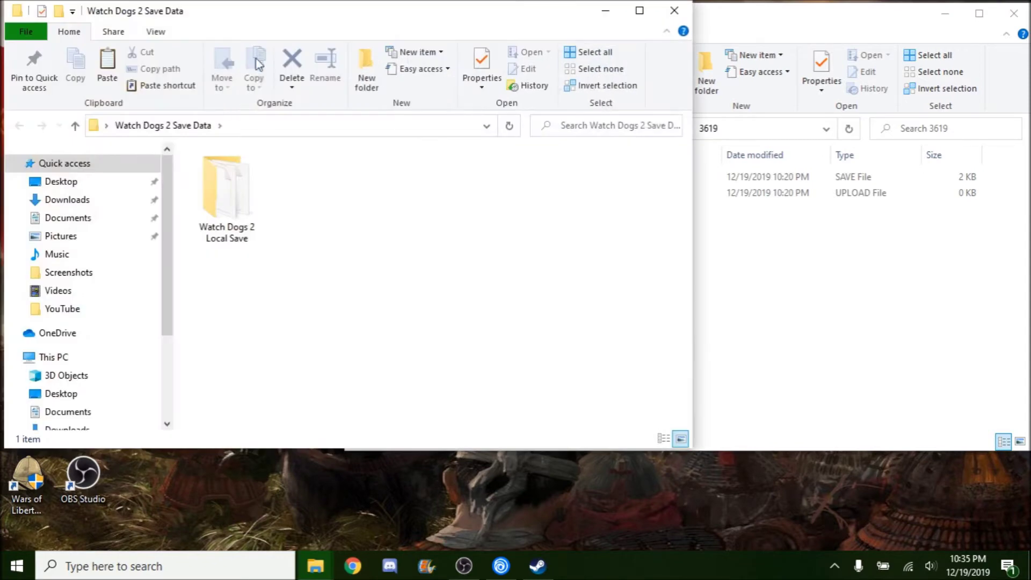
{"action": "left_click_drag", "start_coordinate": [274, 32], "coordinate": [248, 48]}
{"action": "double_click", "coordinate": [217, 201]}
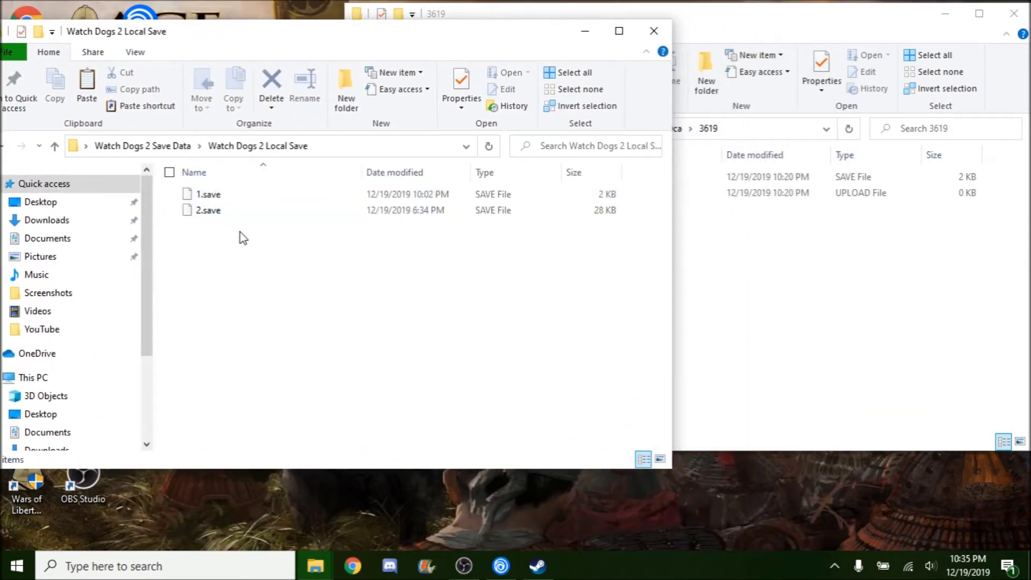
Copy the 1.save and 2.save files from the Watch Dogs 2 Local Save folder to the clipboard.
{"action": "left_click_drag", "start_coordinate": [240, 232], "coordinate": [211, 171]}
{"action": "right_click", "coordinate": [216, 205]}
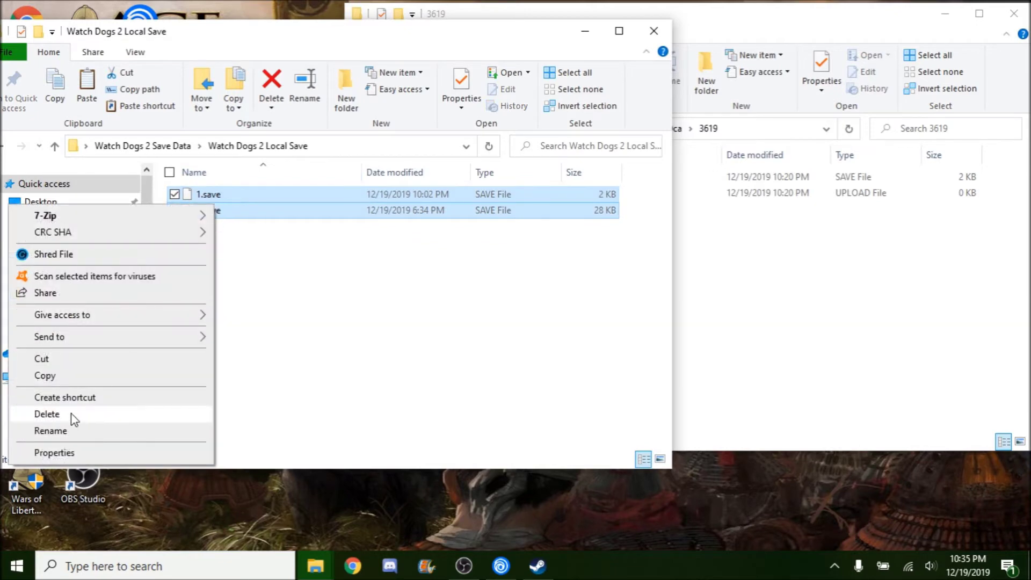
{"action": "left_click", "coordinate": [49, 376]}
{"action": "left_click", "coordinate": [327, 280]}
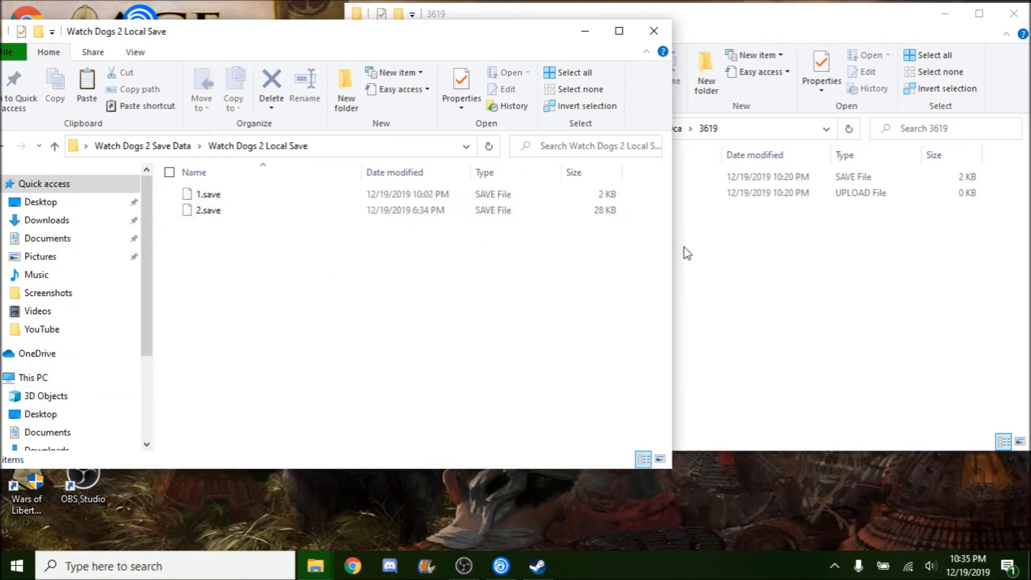
{"action": "right_click", "coordinate": [715, 250]}
{"action": "left_click", "coordinate": [290, 299]}
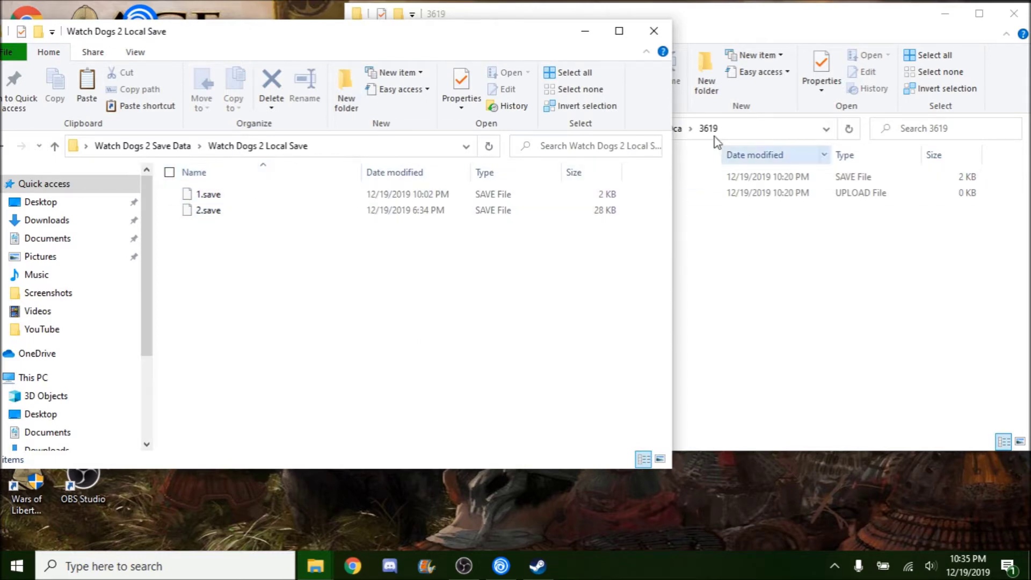
Compare the 1.save files in the Watch Dogs 2 Local Save and 3619 folders, and close the Local Save window.
{"action": "left_click", "coordinate": [175, 194]}
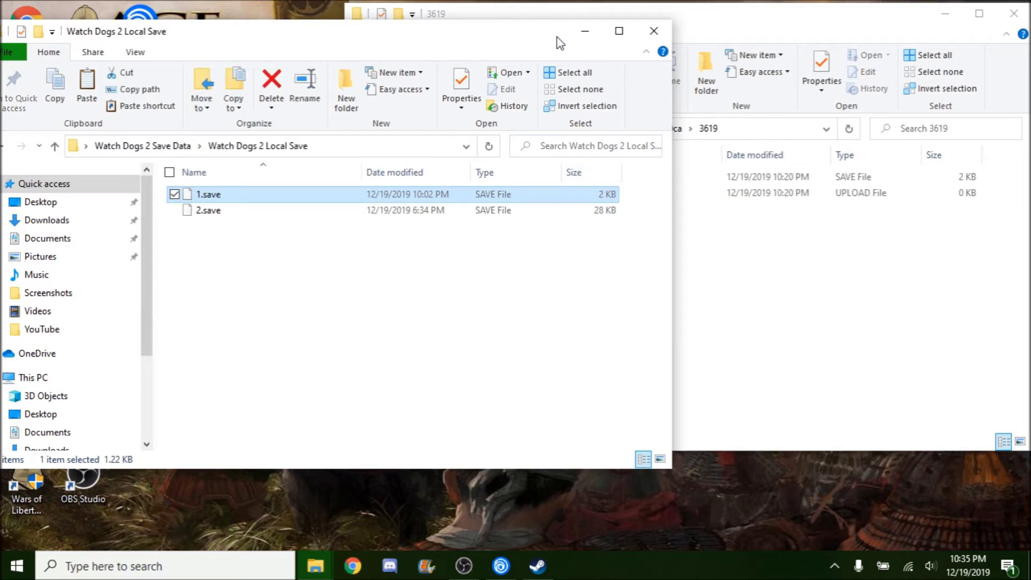
{"action": "left_click_drag", "start_coordinate": [557, 35], "coordinate": [570, 228]}
{"action": "left_click", "coordinate": [539, 179]}
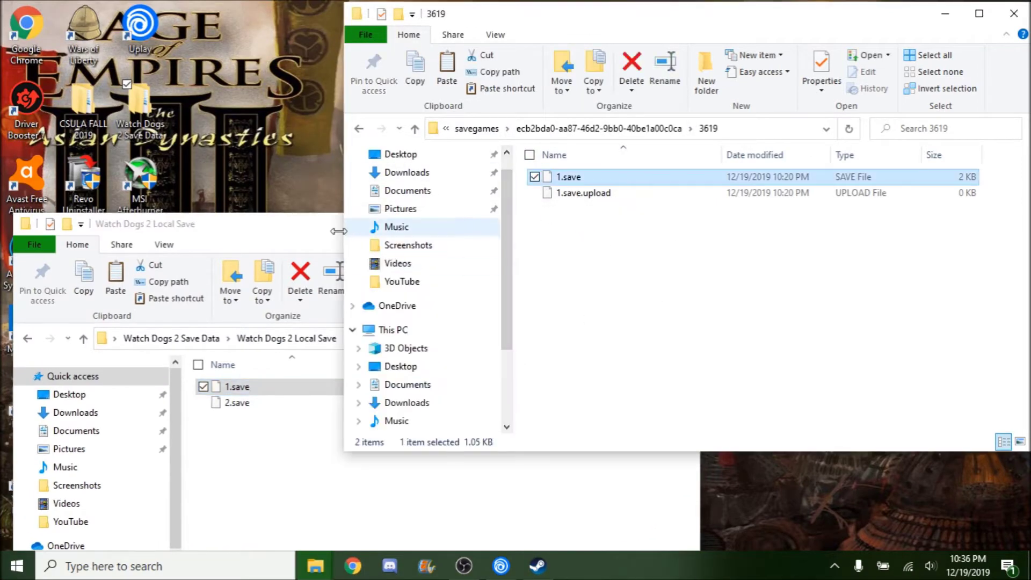
{"action": "left_click_drag", "start_coordinate": [333, 232], "coordinate": [347, 89]}
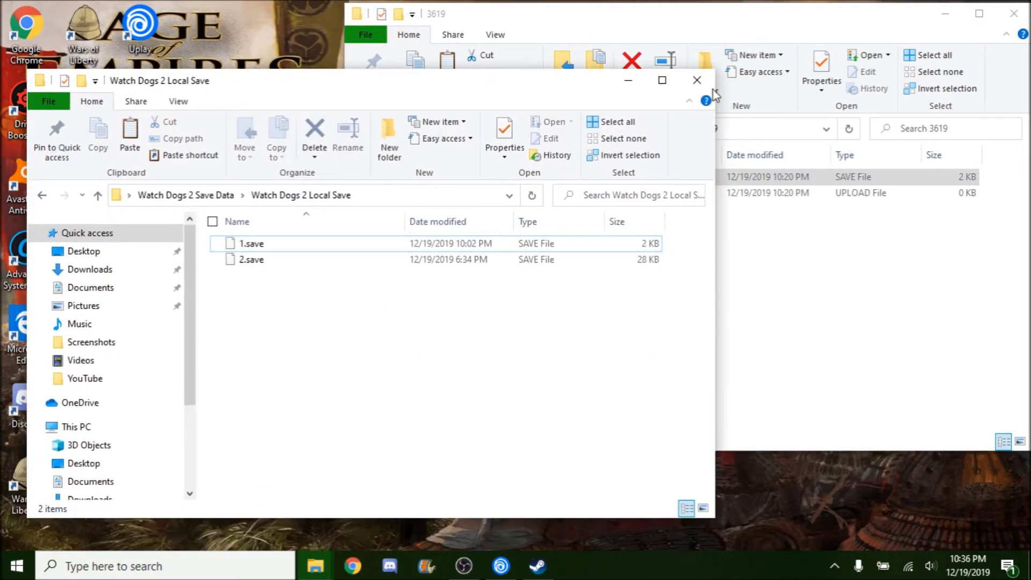
{"action": "left_click", "coordinate": [697, 80]}
{"action": "left_click", "coordinate": [535, 193]}
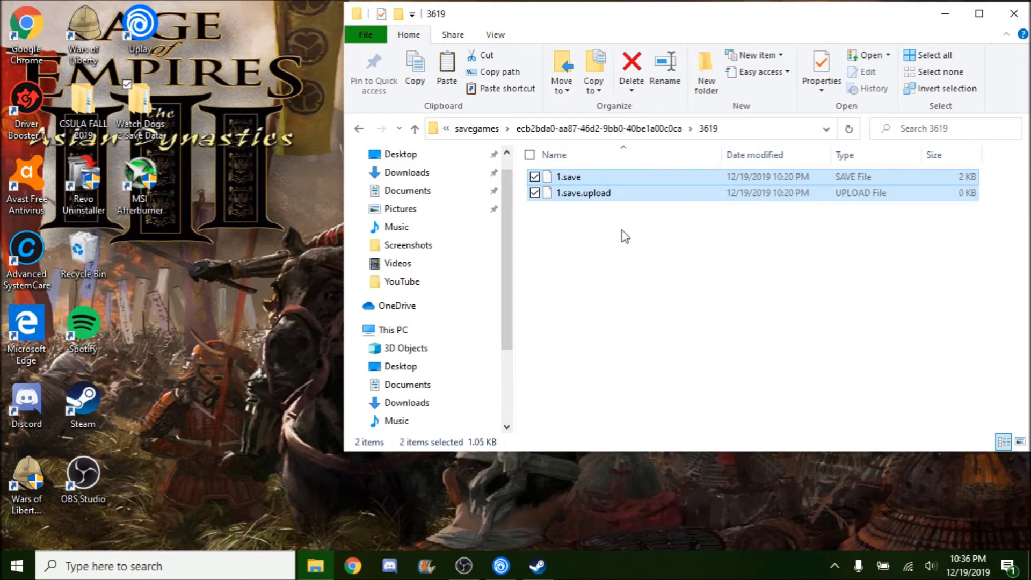
{"action": "left_click", "coordinate": [746, 231]}
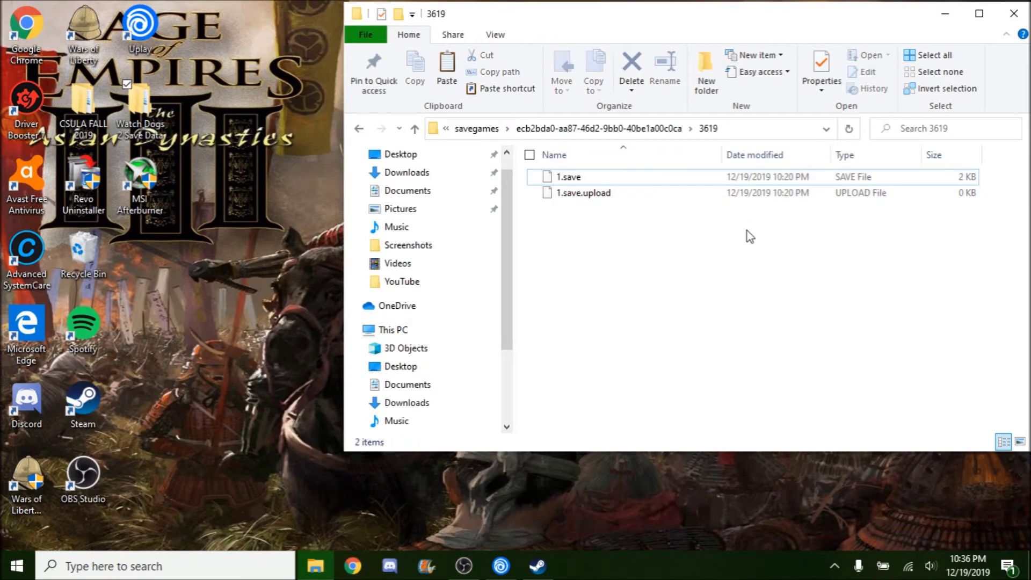
Maximize the 3619 folder window, and switch to Uplay to enable cloud save synchronization for supported games in the general settings.
{"action": "left_click_drag", "start_coordinate": [897, 15], "coordinate": [774, 74]}
{"action": "left_click", "coordinate": [847, 67]}
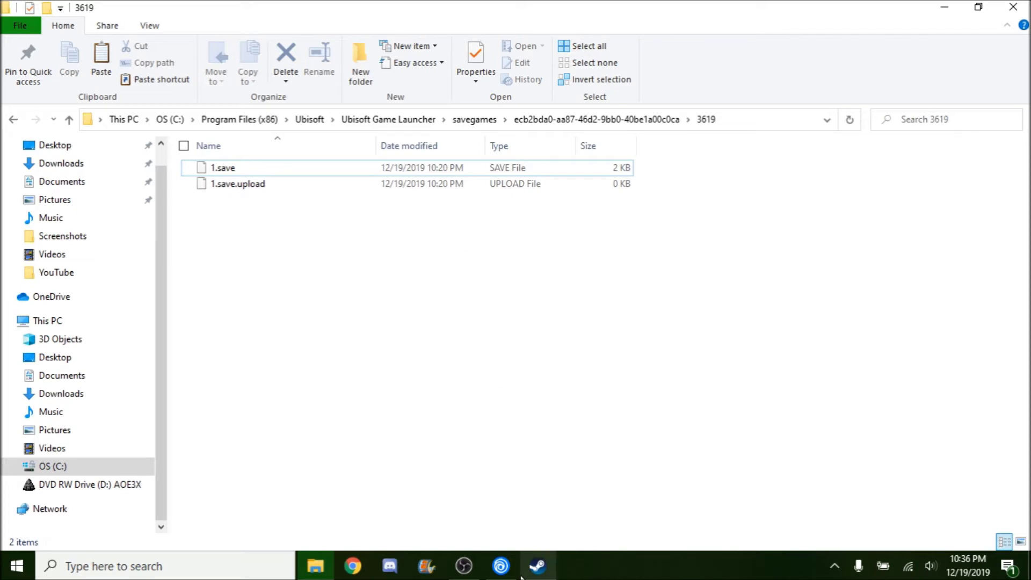
{"action": "left_click", "coordinate": [499, 575]}
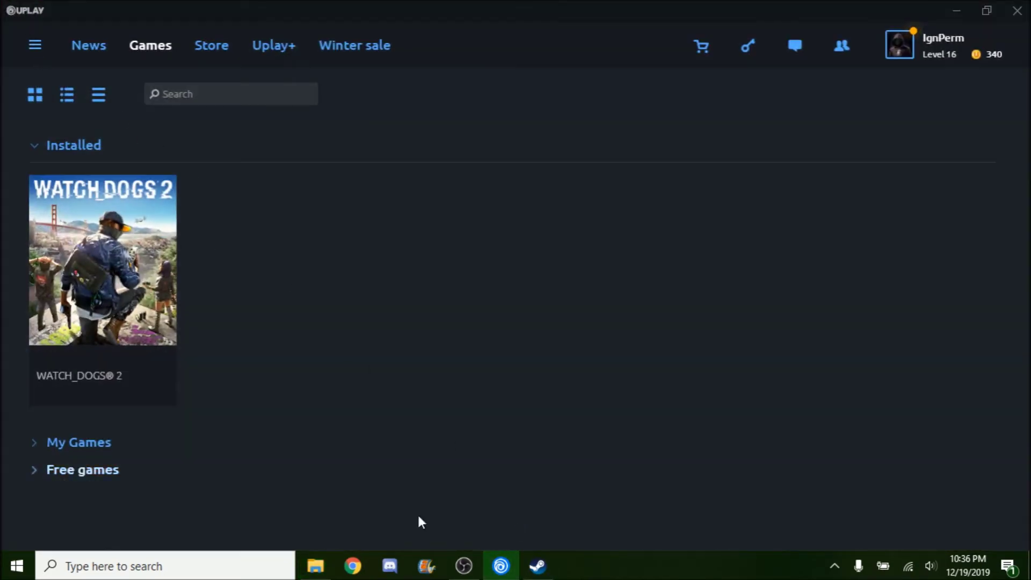
{"action": "left_click", "coordinate": [33, 50]}
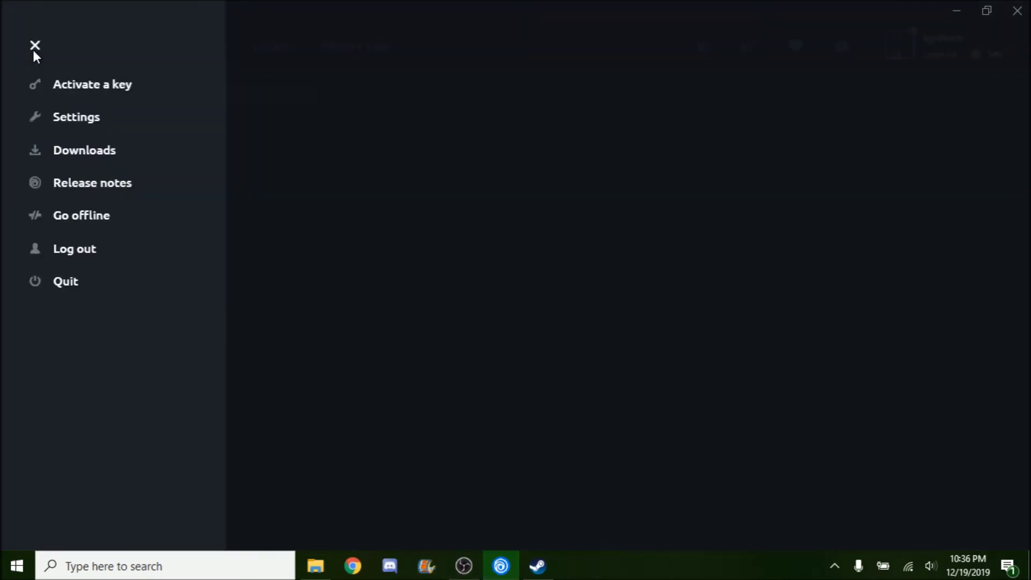
{"action": "left_click", "coordinate": [66, 113]}
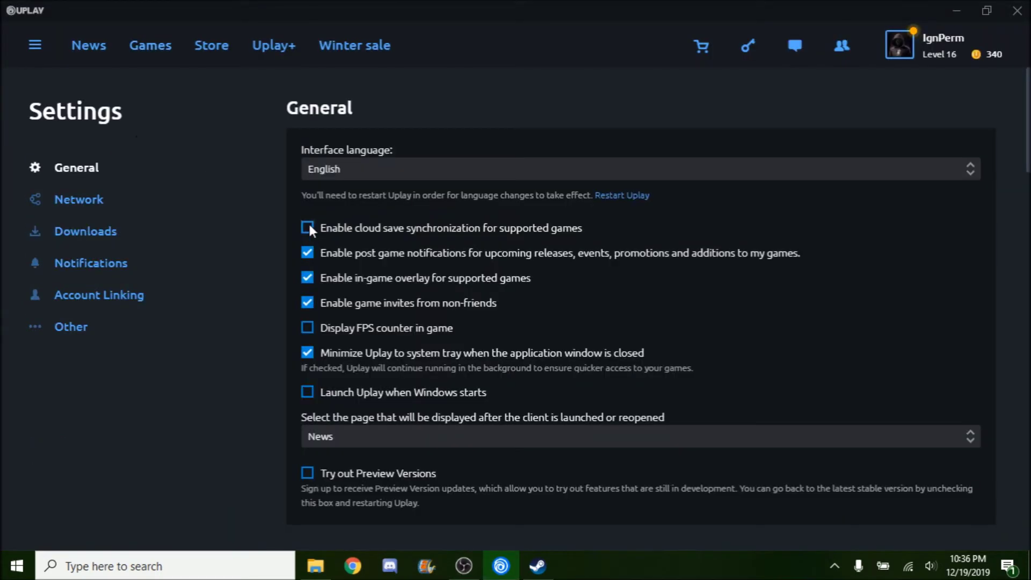
{"action": "left_click", "coordinate": [308, 228]}
{"action": "left_click", "coordinate": [150, 45]}
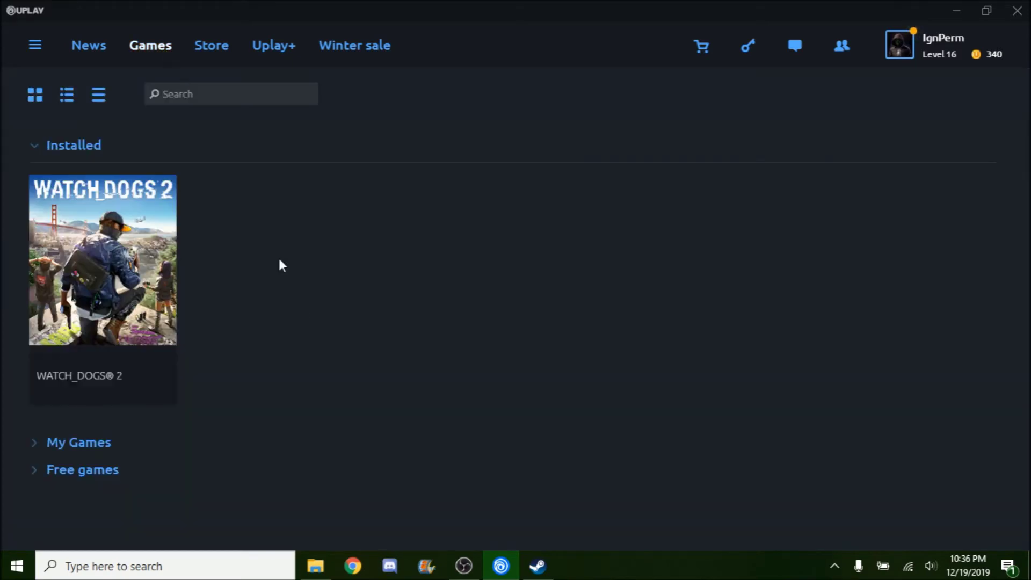
{"action": "left_click", "coordinate": [464, 566]}
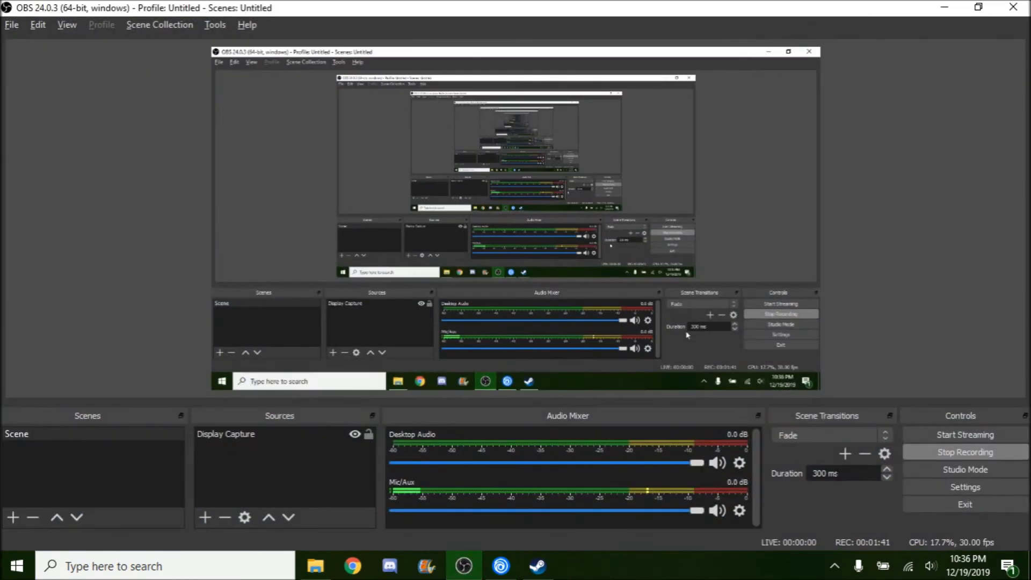
{"action": "left_click", "coordinate": [932, 454]}
{"action": "left_click", "coordinate": [945, 7]}
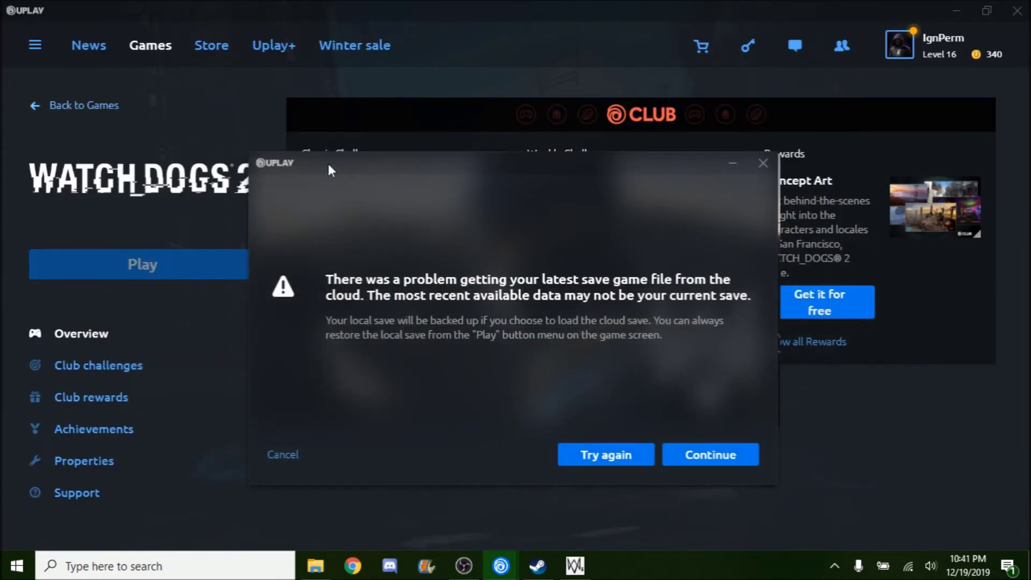
Retry getting the latest Watch Dogs 2 save from the cloud, and continue launching the game.
{"action": "left_click_drag", "start_coordinate": [373, 169], "coordinate": [363, 138]}
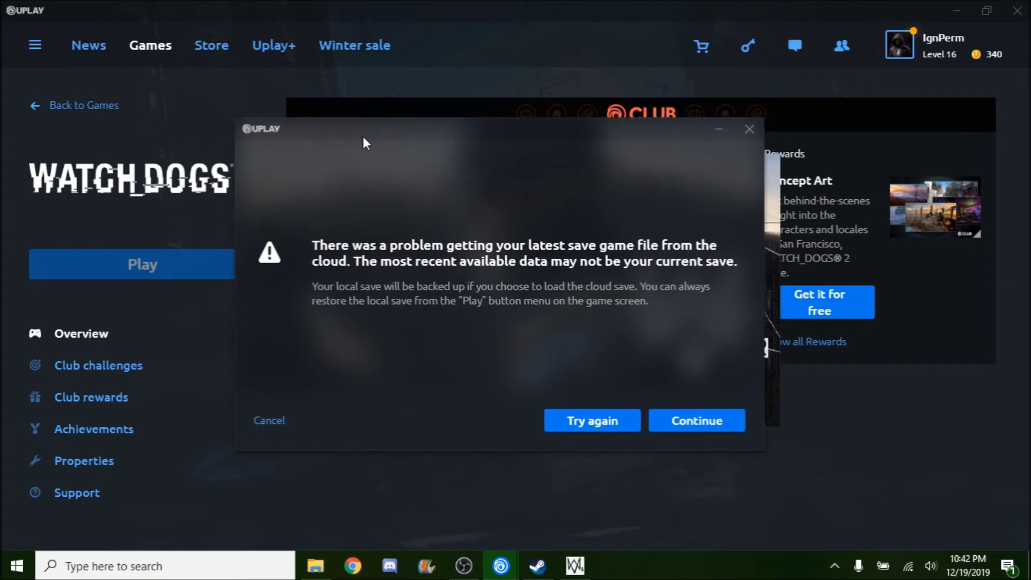
{"action": "left_click", "coordinate": [592, 421]}
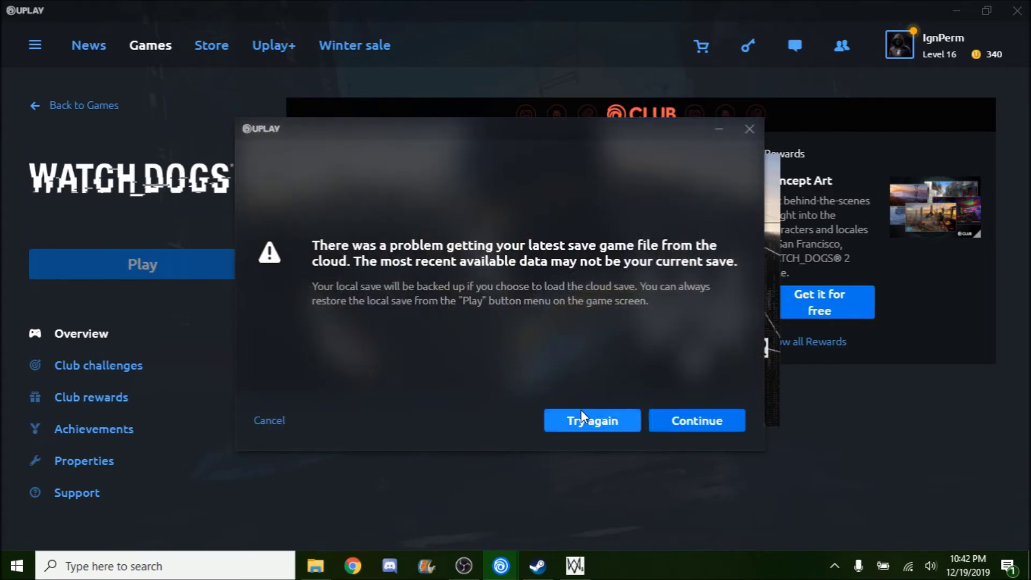
{"action": "left_click", "coordinate": [700, 423]}
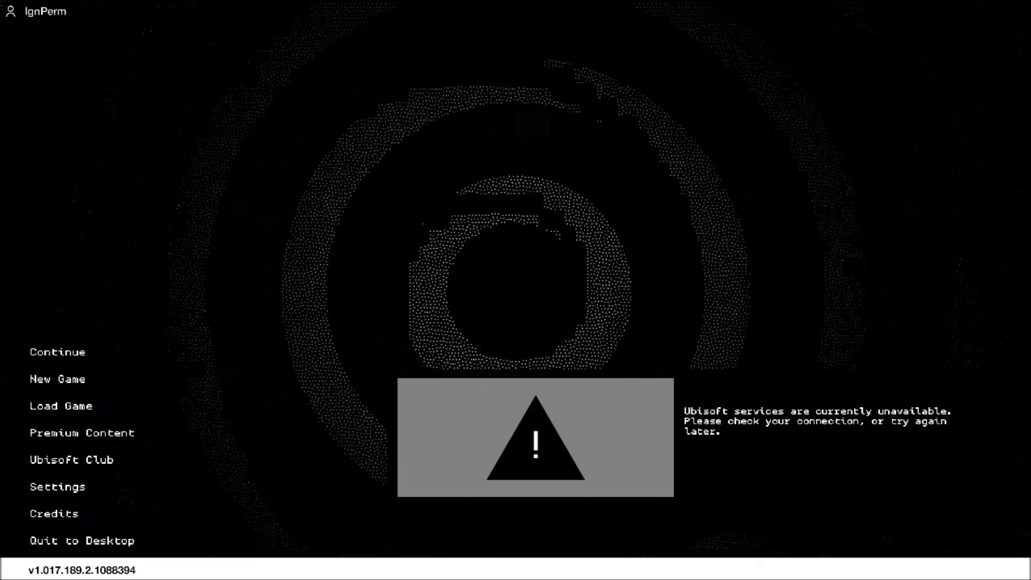
Check the saved games offered for loading in Watch Dogs 2 and return to the main menu.
{"action": "left_click", "coordinate": [61, 406]}
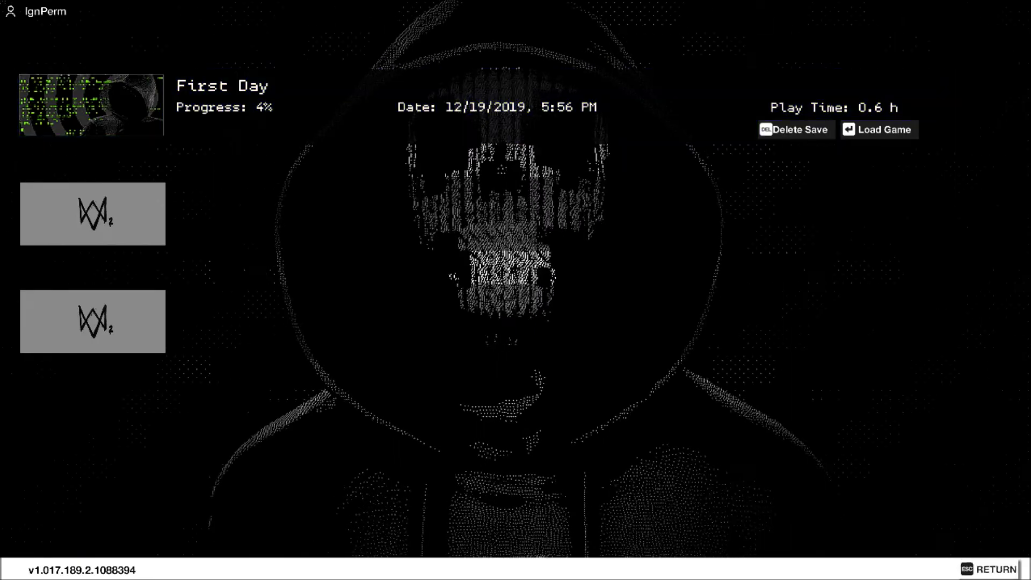
{"action": "key", "text": "Escape"}
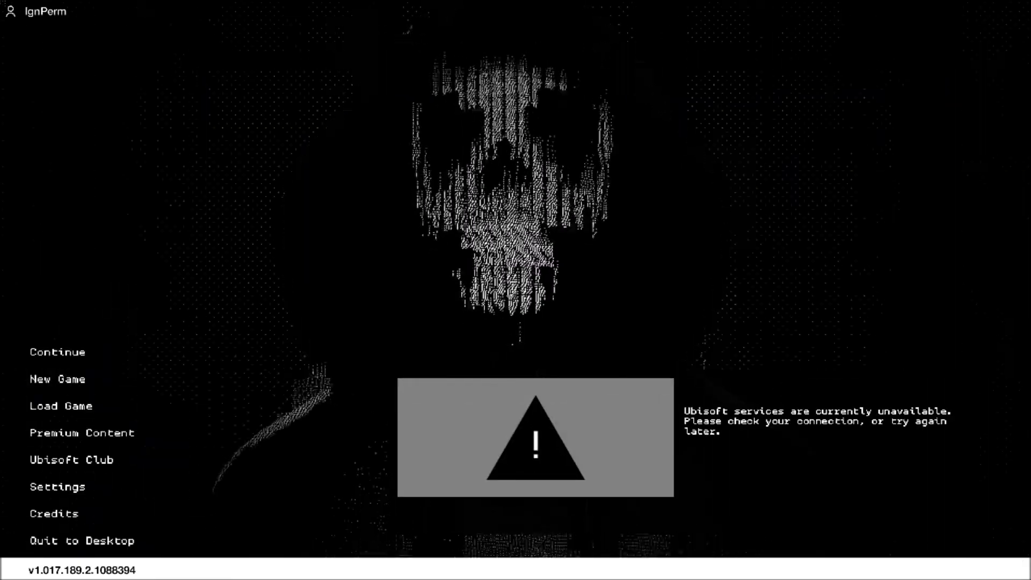
{"action": "key", "text": "space"}
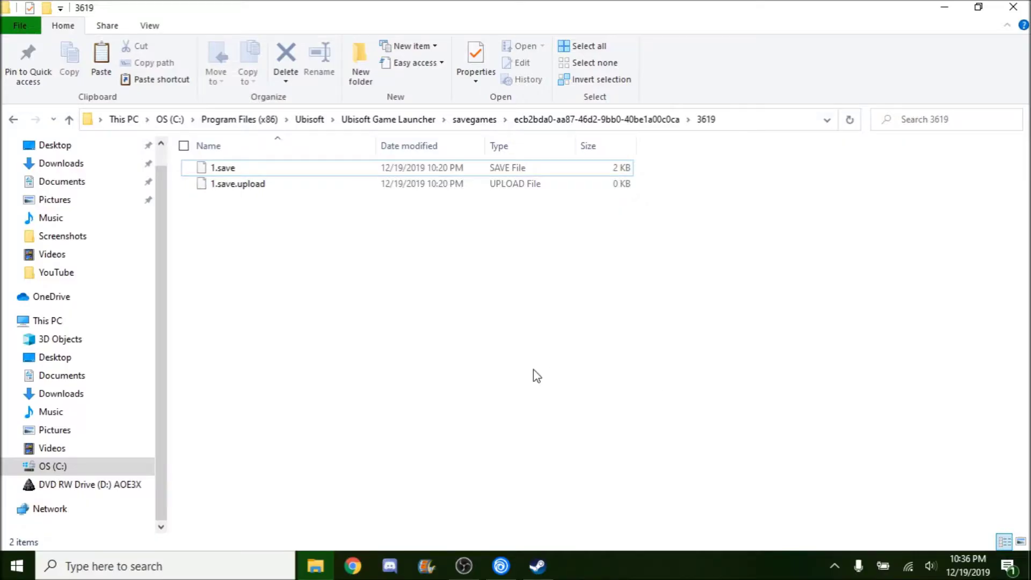
Go back from the 3619 folder to savegames in File Explorer and delete the account's folder there.
{"action": "key", "text": "ctrl+a"}
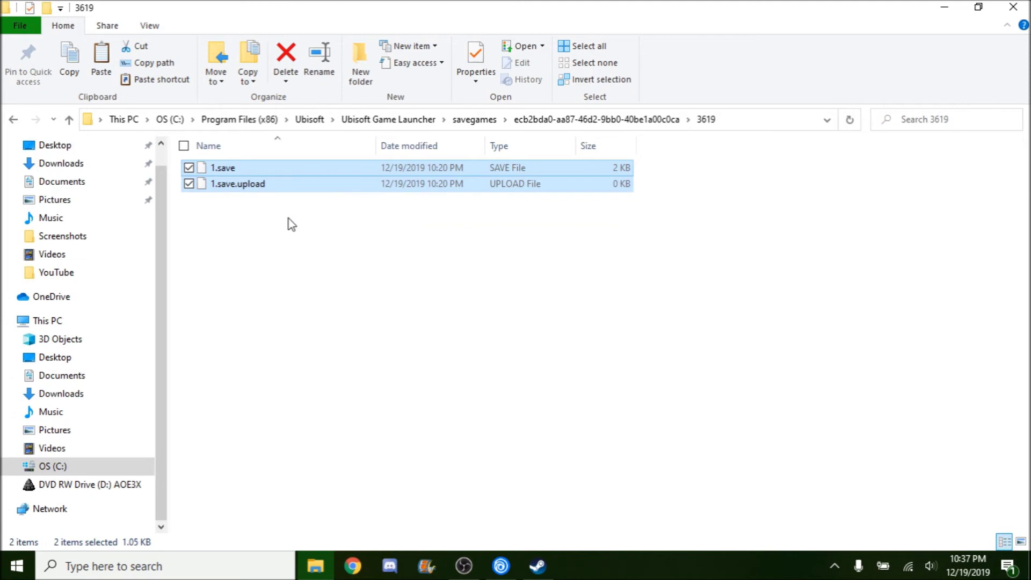
{"action": "left_click", "coordinate": [12, 121]}
{"action": "left_click", "coordinate": [12, 120]}
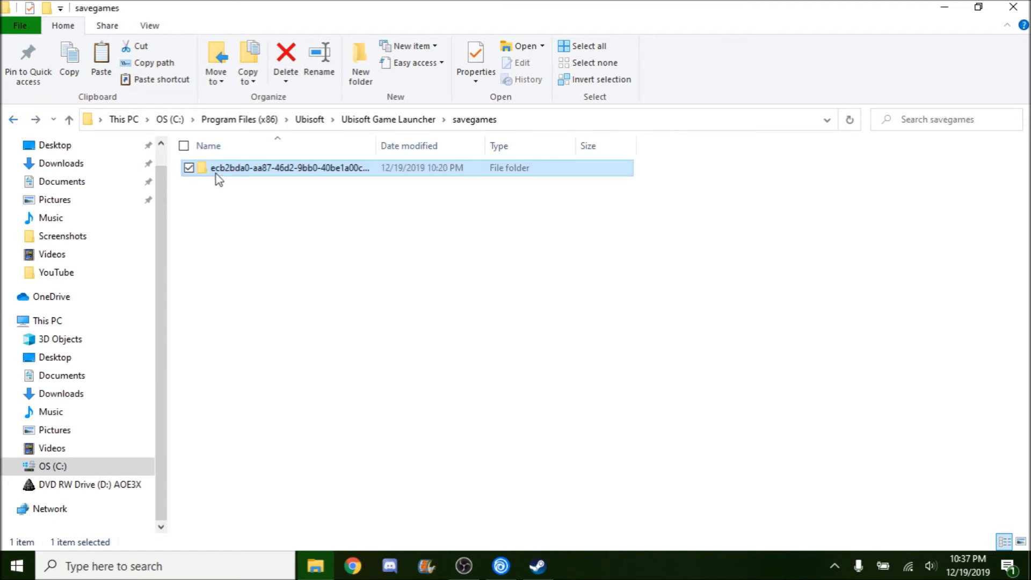
{"action": "right_click", "coordinate": [220, 171]}
{"action": "left_click", "coordinate": [69, 472]}
{"action": "left_click_drag", "start_coordinate": [204, 159], "coordinate": [1001, 511]}
{"action": "left_click_drag", "start_coordinate": [350, 262], "coordinate": [969, 510]}
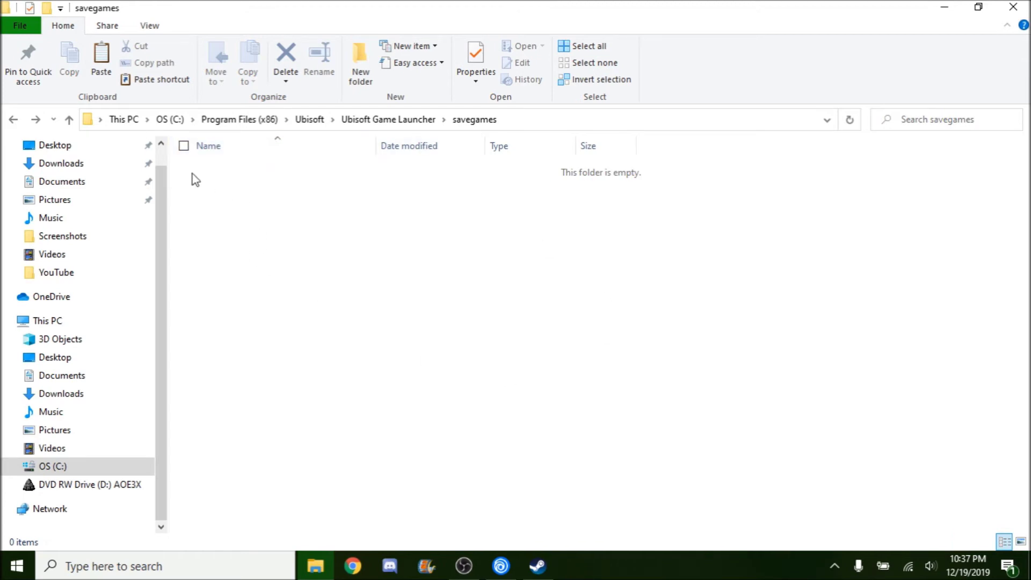
{"action": "left_click_drag", "start_coordinate": [192, 174], "coordinate": [916, 520]}
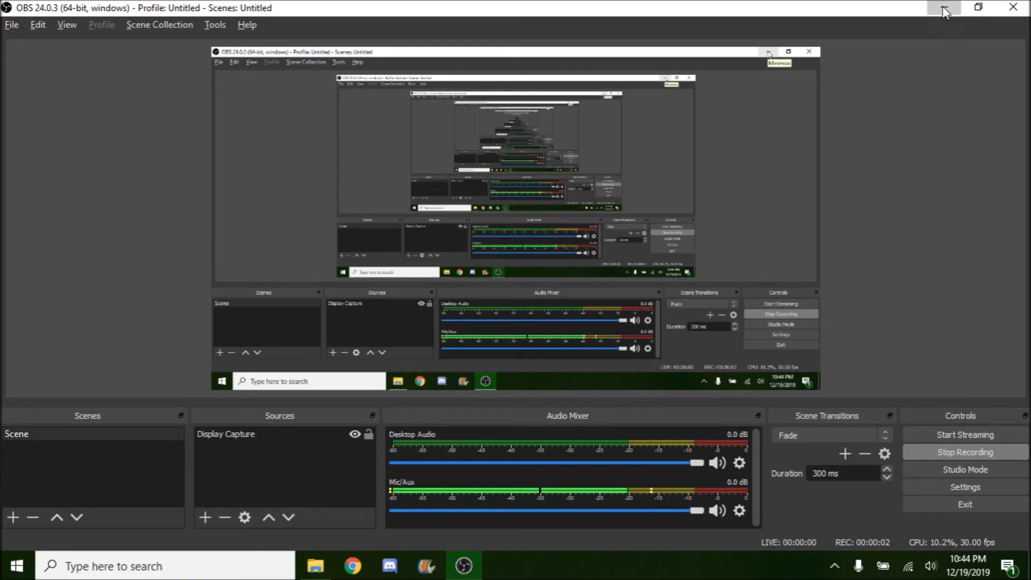
Open the 3619 folder inside the account's folder in savegames and select the 1.save and 2.save files.
{"action": "left_click", "coordinate": [945, 10]}
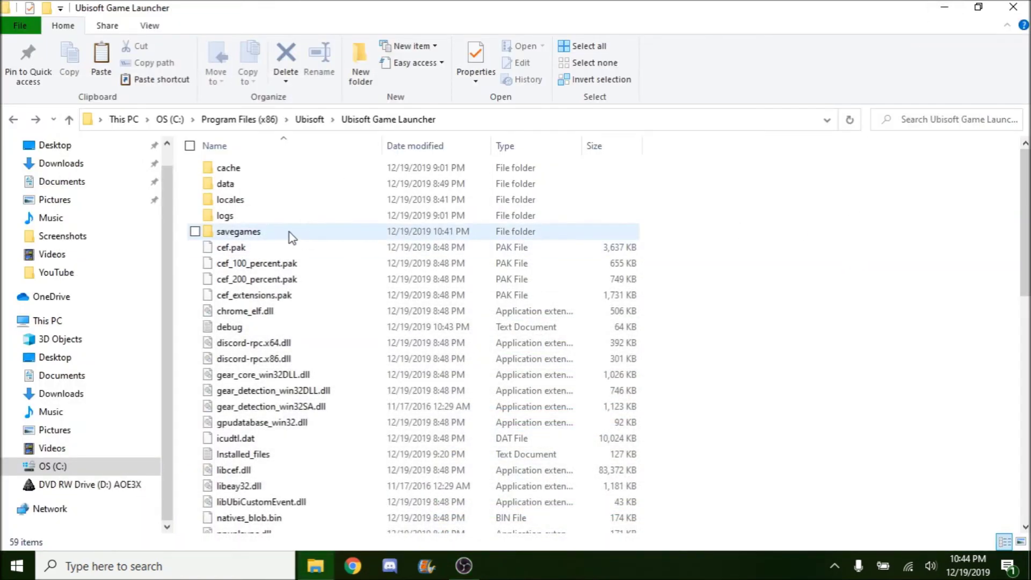
{"action": "double_click", "coordinate": [240, 232]}
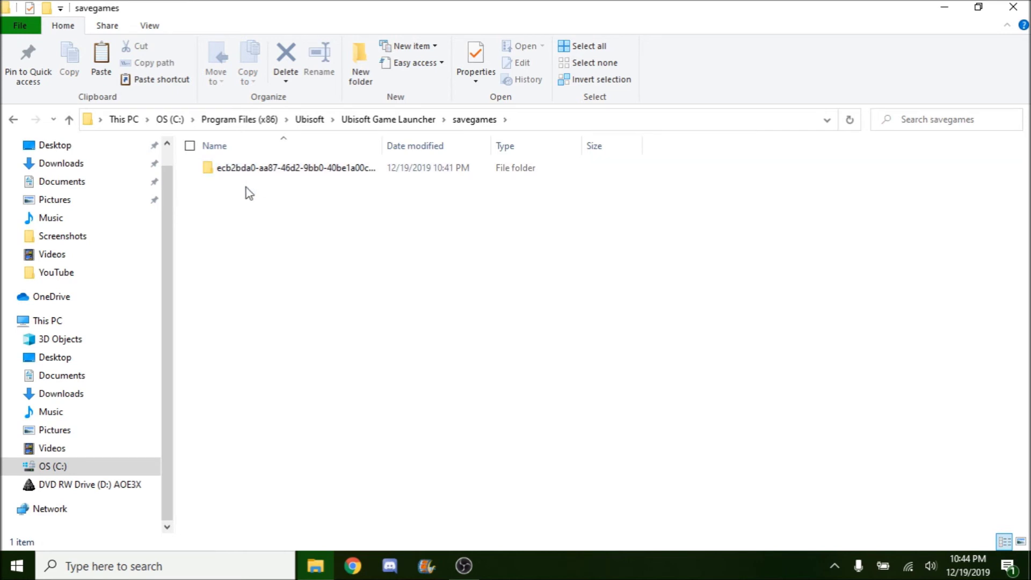
{"action": "left_click", "coordinate": [272, 171]}
{"action": "left_click", "coordinate": [251, 205]}
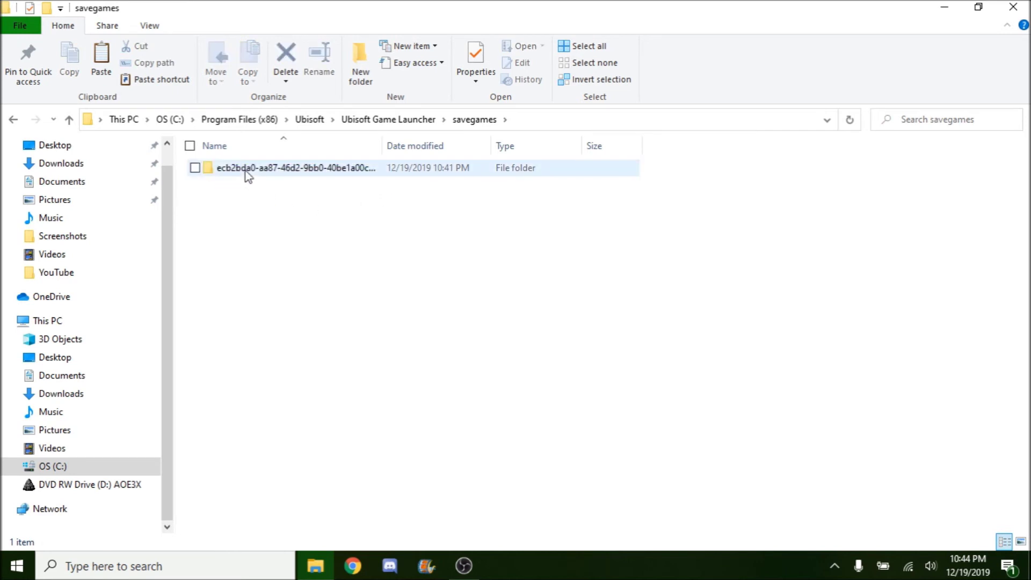
{"action": "double_click", "coordinate": [246, 171]}
{"action": "double_click", "coordinate": [222, 169]}
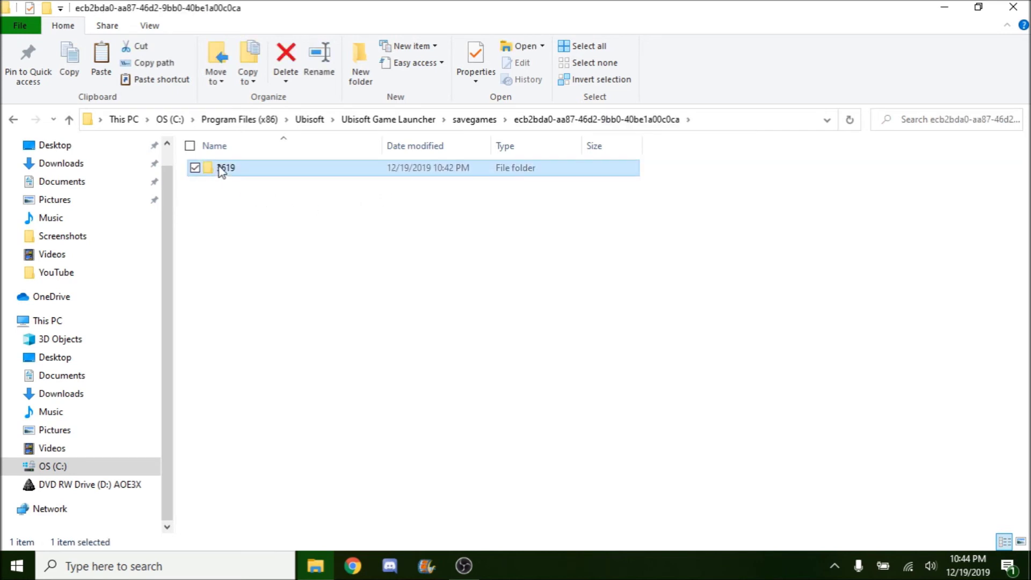
{"action": "left_click", "coordinate": [20, 126]}
{"action": "double_click", "coordinate": [272, 174]}
{"action": "left_click_drag", "start_coordinate": [340, 228], "coordinate": [243, 172]}
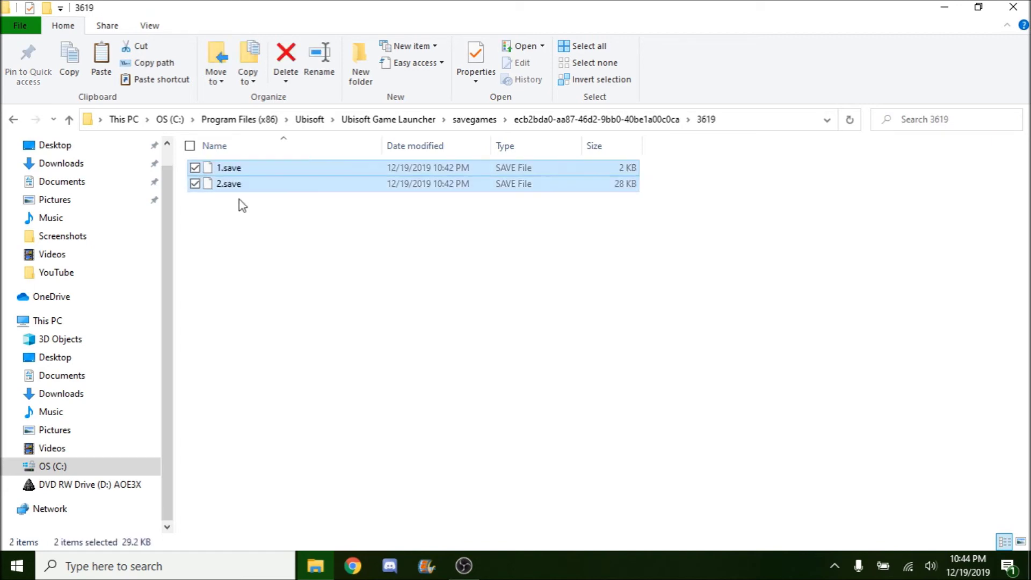
Shrink the 3619 folder window and open Watch Dogs 2 Local Save from the desktop's Watch Dogs 2 Save Data folder to compare the save files.
{"action": "left_click", "coordinate": [978, 7]}
{"action": "left_click_drag", "start_coordinate": [698, 83], "coordinate": [817, 32]}
{"action": "left_click", "coordinate": [161, 135]}
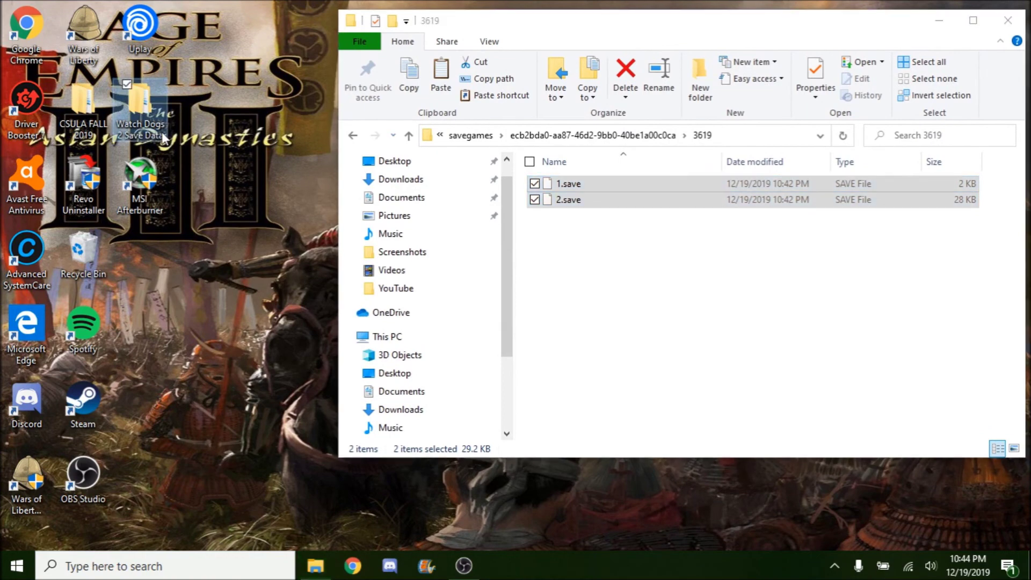
{"action": "key", "text": "Return"}
{"action": "double_click", "coordinate": [265, 221]}
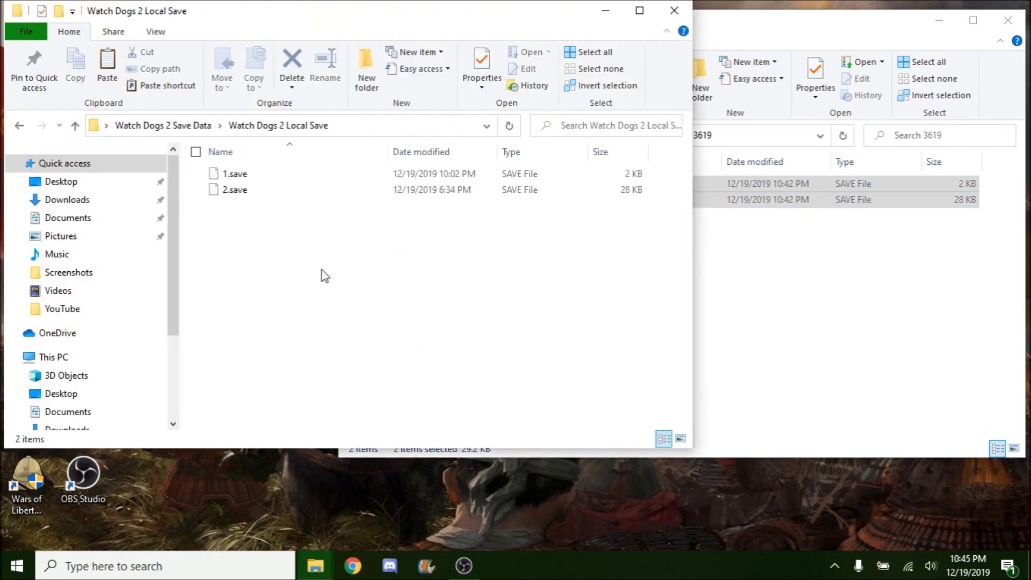
{"action": "left_click_drag", "start_coordinate": [322, 274], "coordinate": [357, 278]}
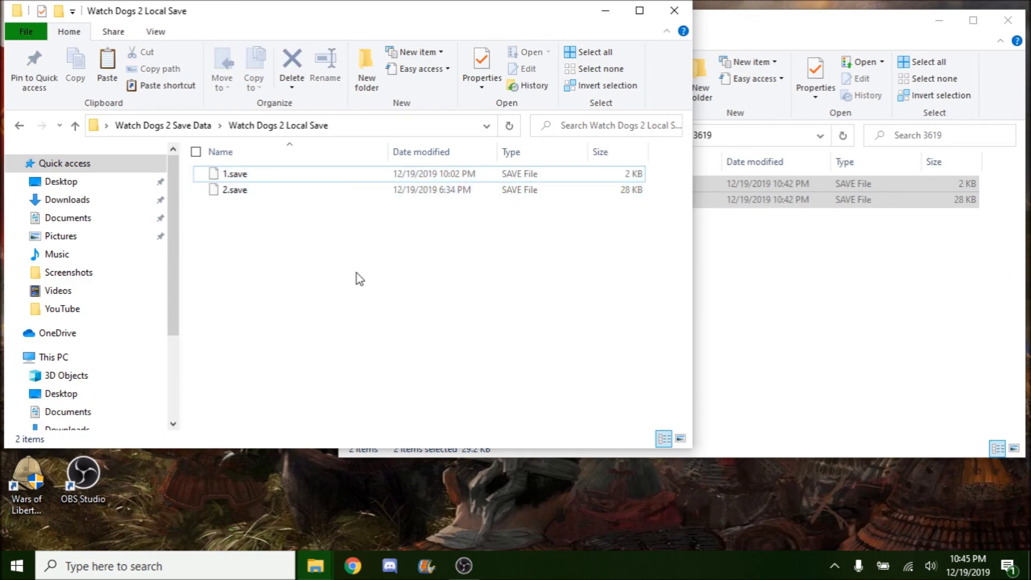
Close the Watch Dogs 2 Local Save window, and maximize the 3619 folder window for a last check before closing it.
{"action": "left_click", "coordinate": [672, 10]}
{"action": "left_click_drag", "start_coordinate": [671, 17], "coordinate": [568, 80]}
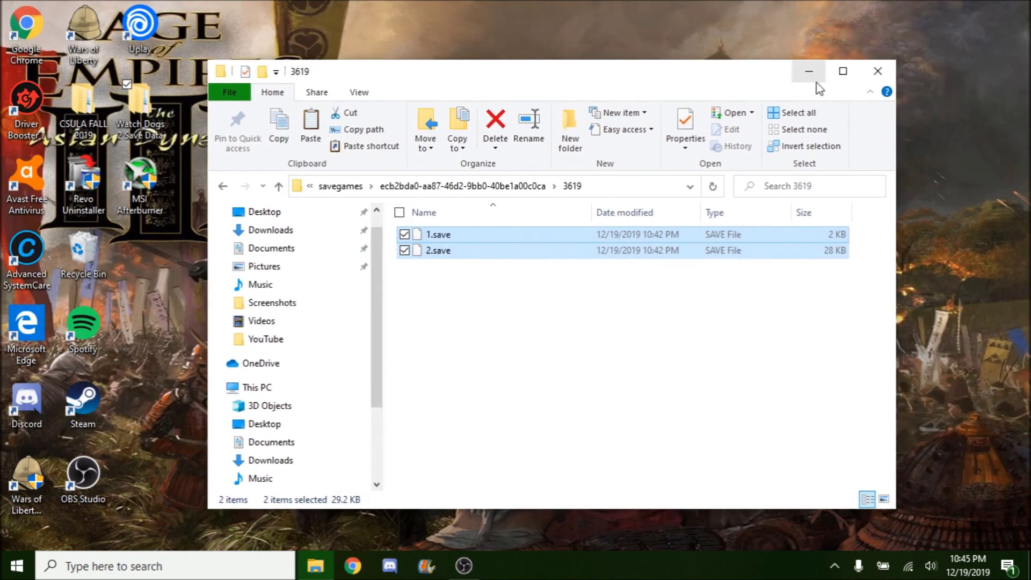
{"action": "left_click", "coordinate": [844, 75]}
{"action": "left_click", "coordinate": [698, 300]}
{"action": "left_click", "coordinate": [1012, 11]}
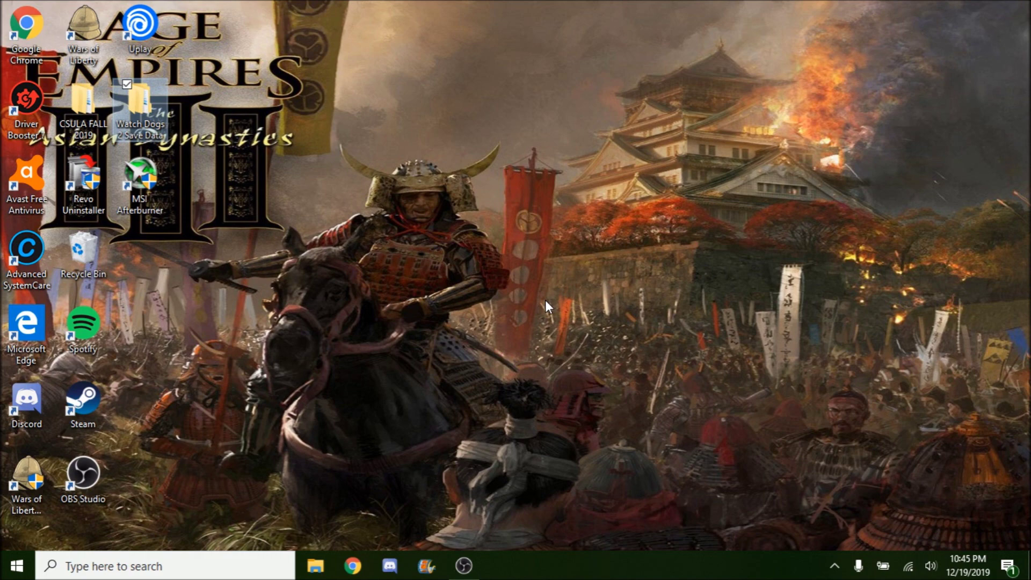
{"action": "left_click", "coordinate": [478, 563]}
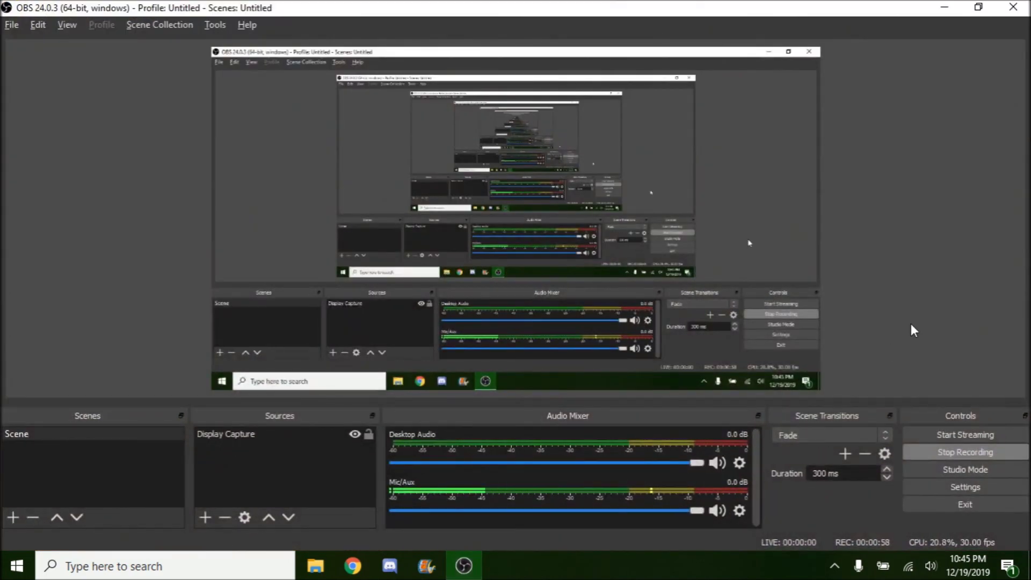